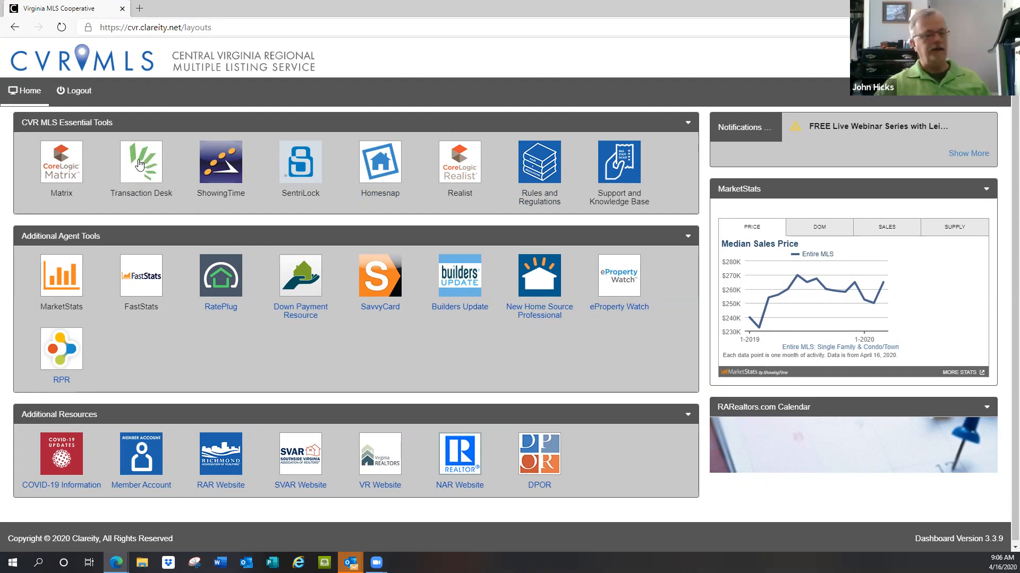
# Step: Open Matrix and view the full property details of today's new residential listing from Market Watch
pyautogui.click(65, 170)
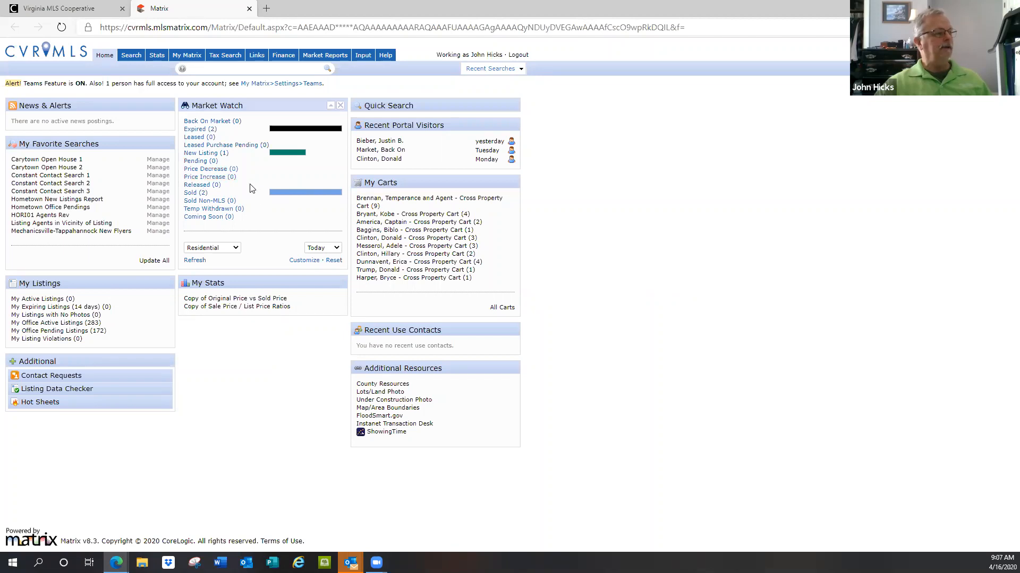
pyautogui.click(207, 154)
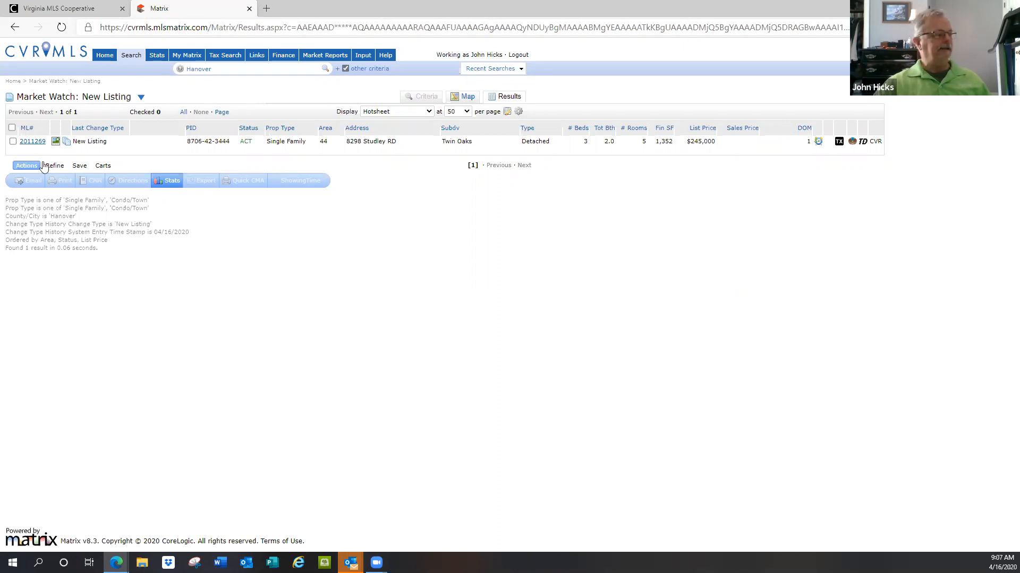
pyautogui.click(33, 141)
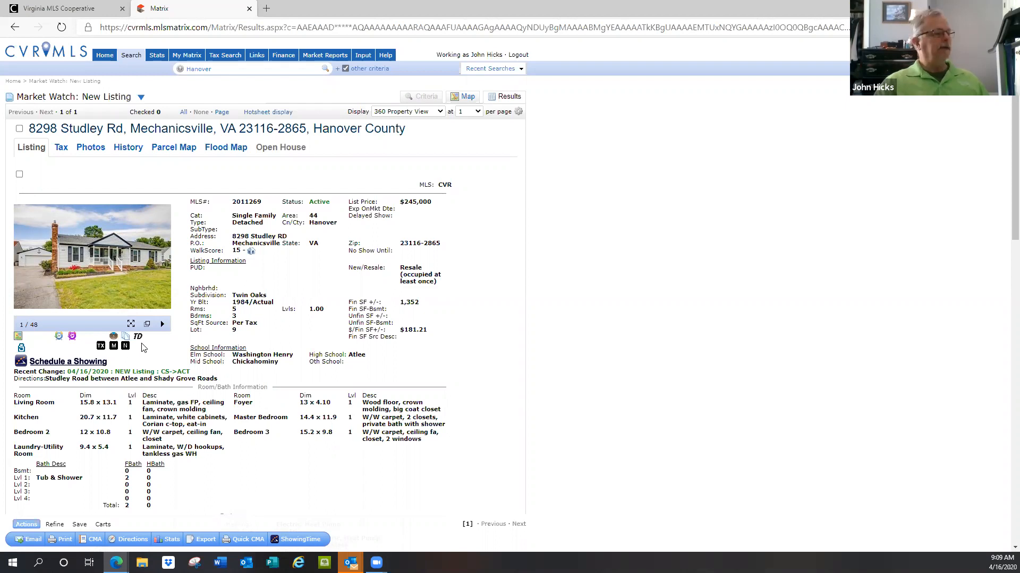
# Step: Return to the Matrix home page and open Instanet Transaction Desk from the system links
pyautogui.click(105, 53)
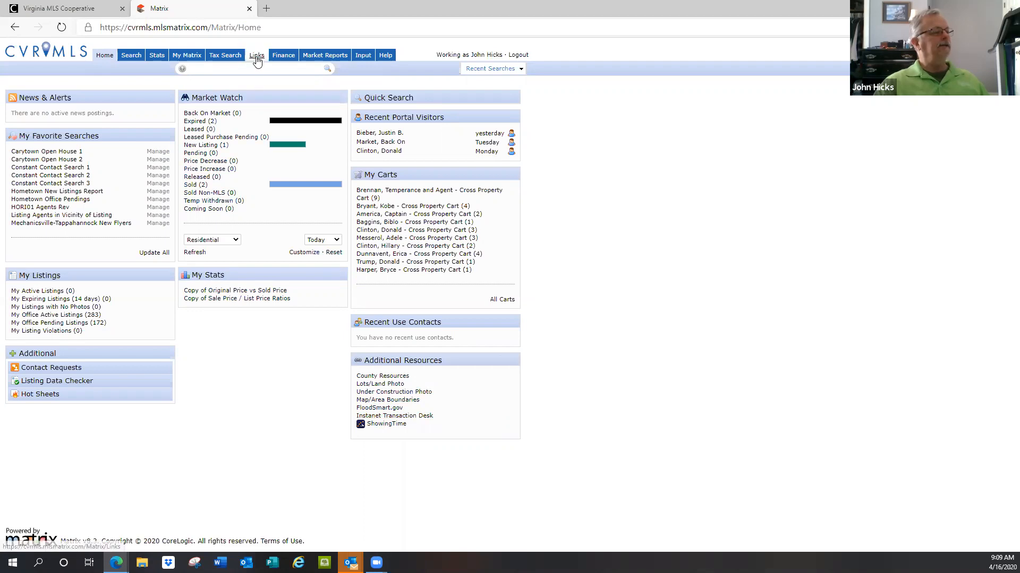
pyautogui.moveTo(195, 56)
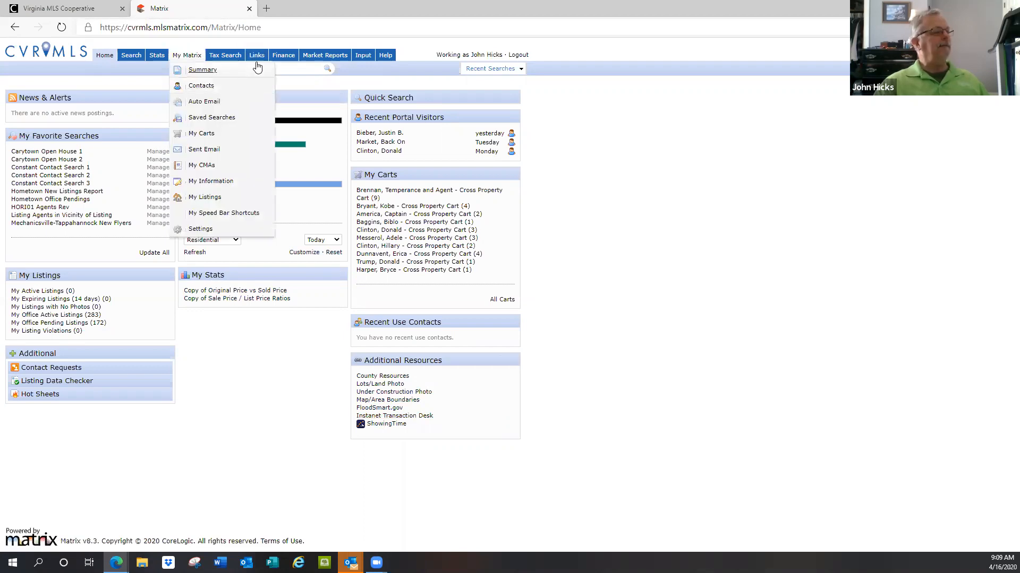
pyautogui.click(256, 56)
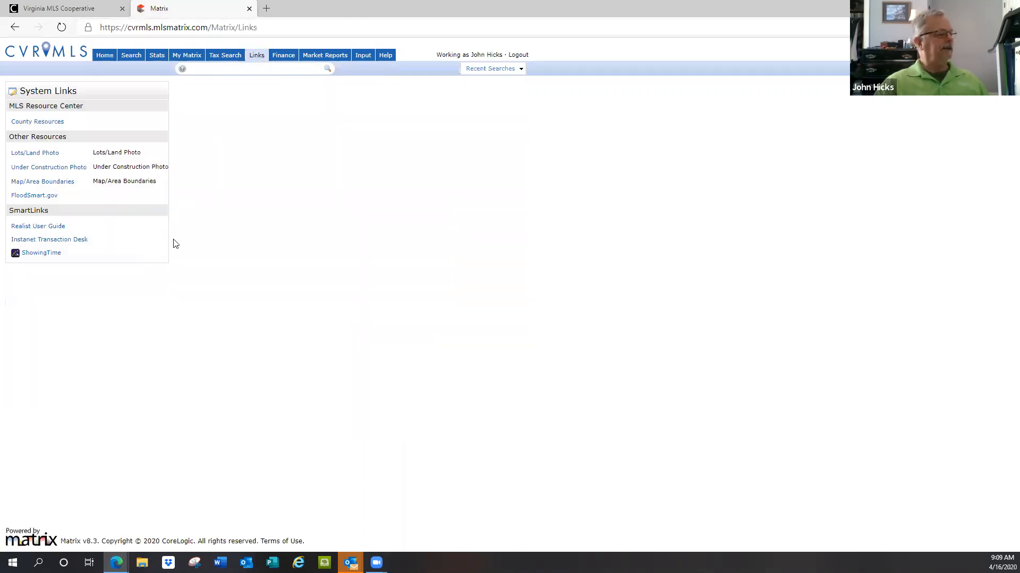
pyautogui.click(59, 242)
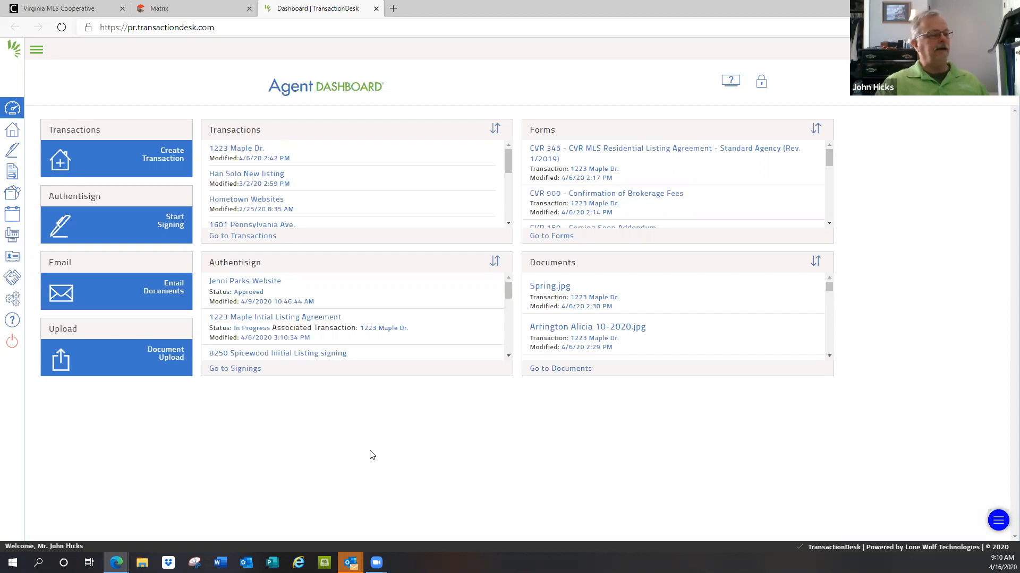
# Step: Unlock the Agent Dashboard, try repositioning the two Transactions tiles, and lock the dashboard again
pyautogui.click(761, 85)
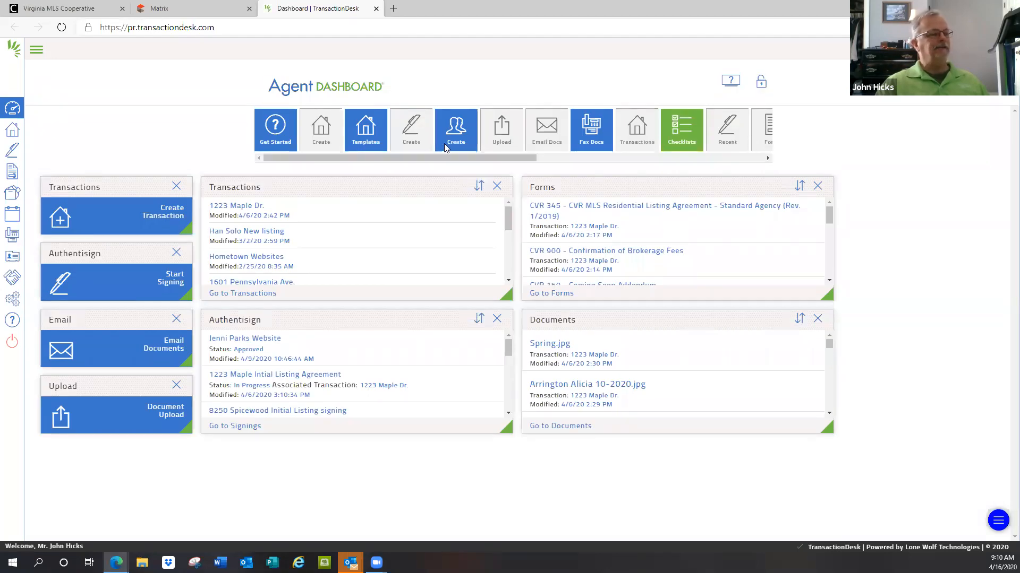
pyautogui.moveTo(406, 191); pyautogui.dragTo(268, 196)
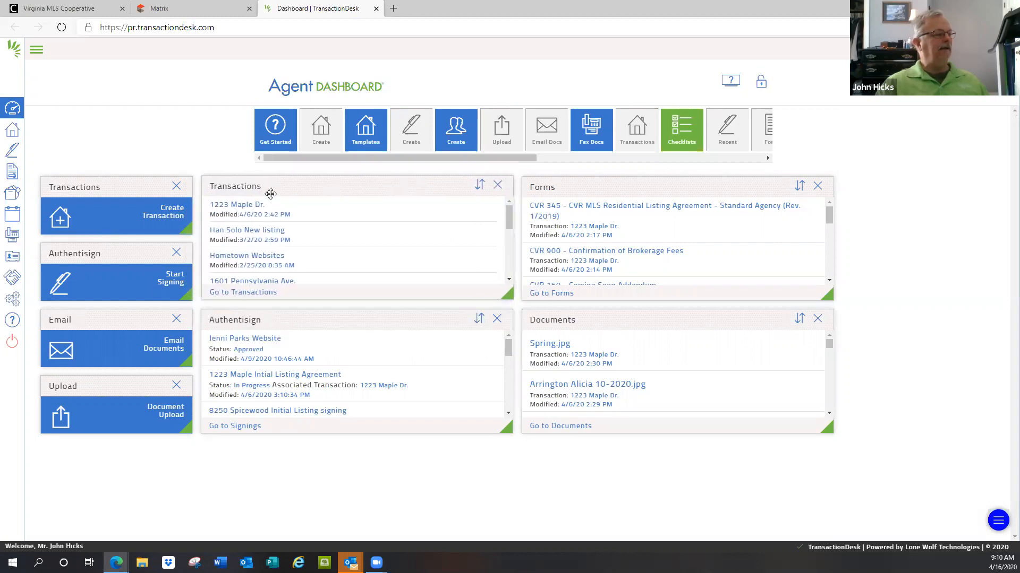
pyautogui.moveTo(133, 191); pyautogui.dragTo(135, 184)
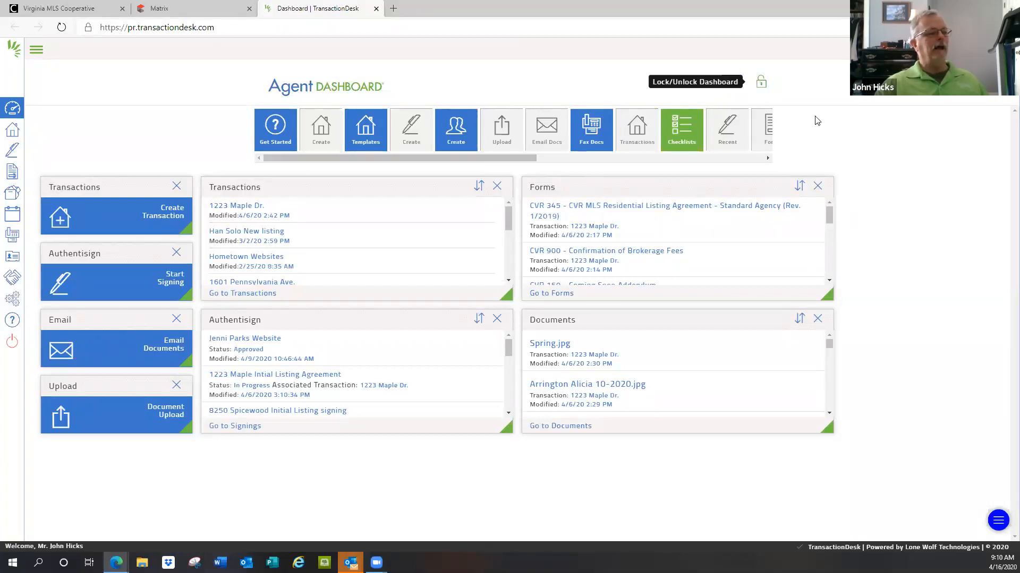
pyautogui.click(760, 85)
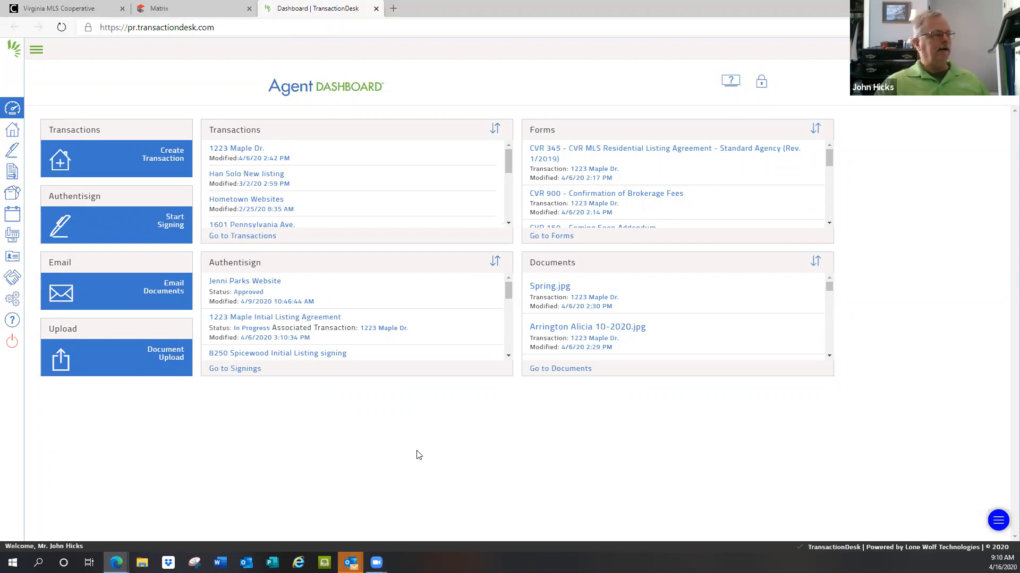
# Step: Expand the navigation labels and start a new transaction named "Paul McCartney's House"
pyautogui.click(35, 53)
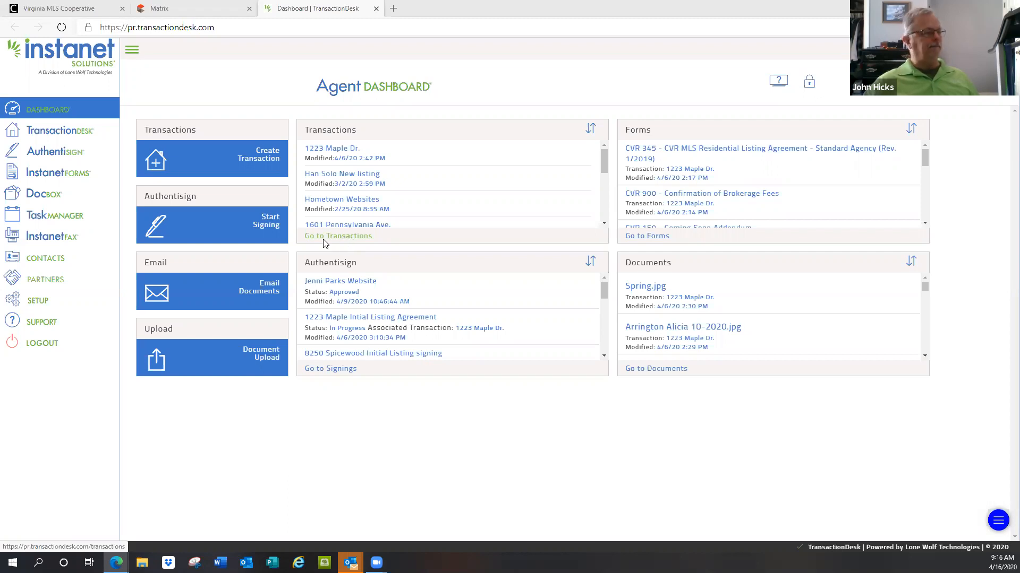
pyautogui.click(257, 158)
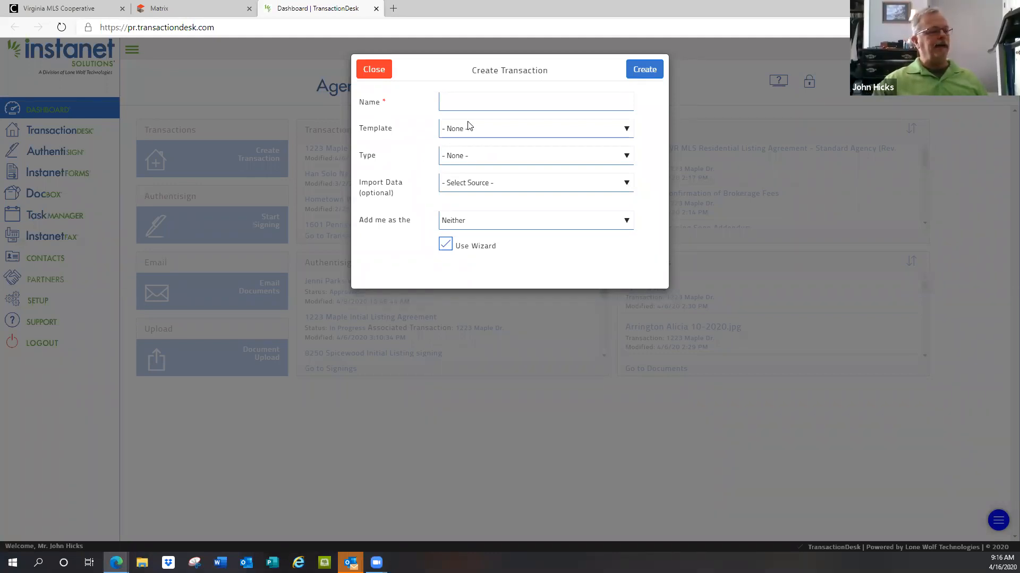
pyautogui.click(504, 104)
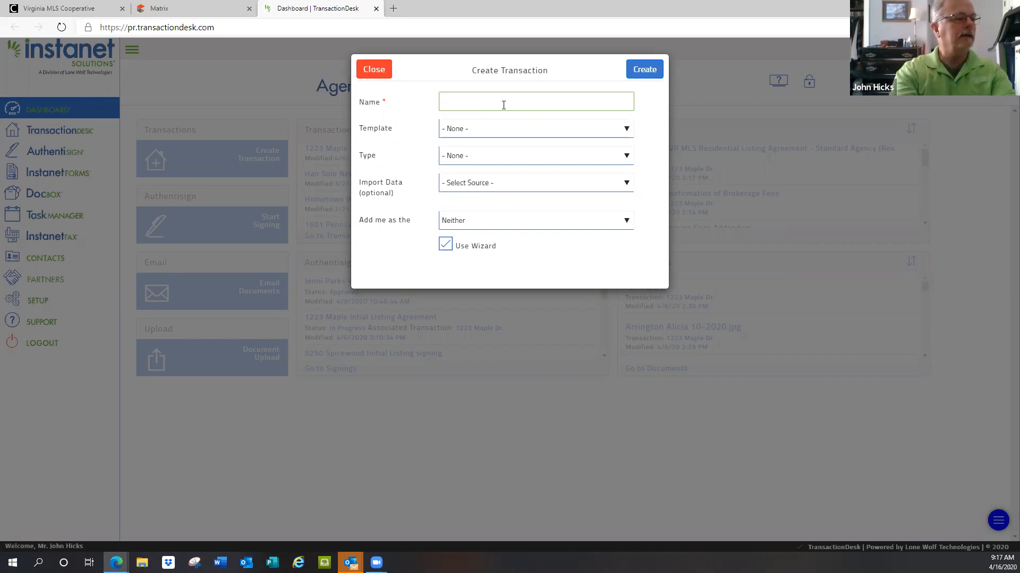
pyautogui.write('Paul McCar')
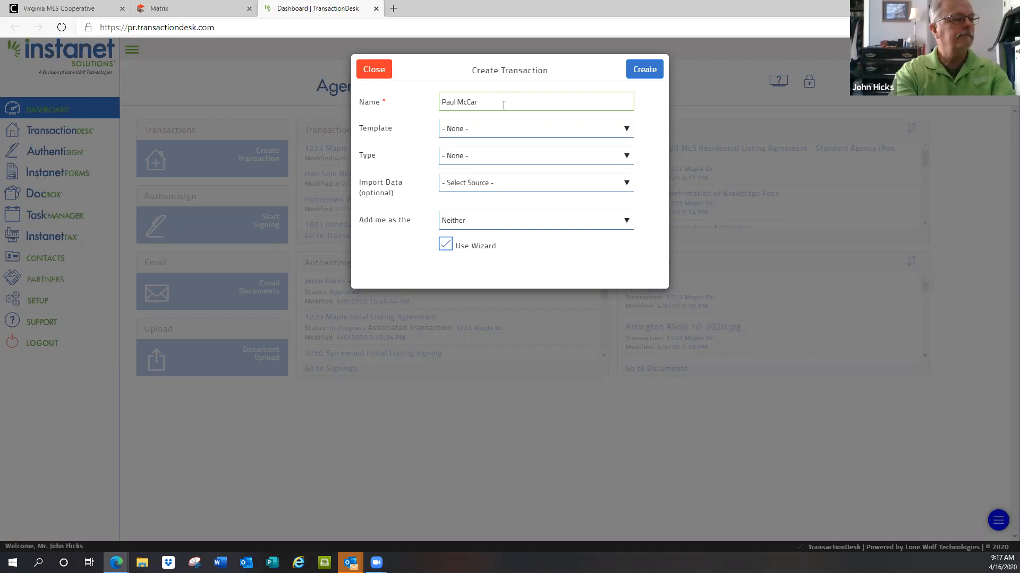
pyautogui.write("tney's House")
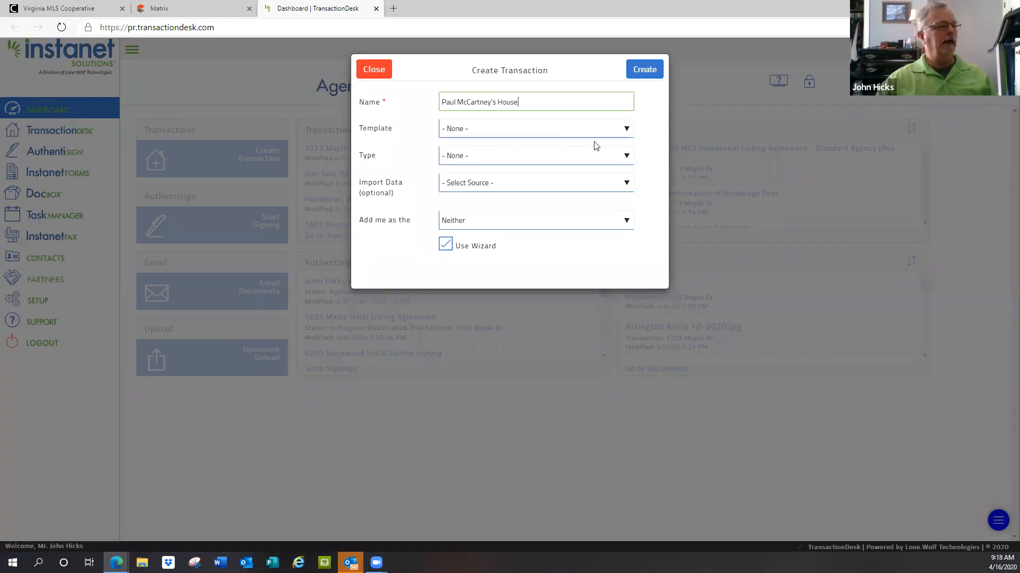
# Step: Create the transaction from the Hometown Residential Resale New Listing Pkg template without imported data, adding yourself as the Listing Agent
pyautogui.click(626, 130)
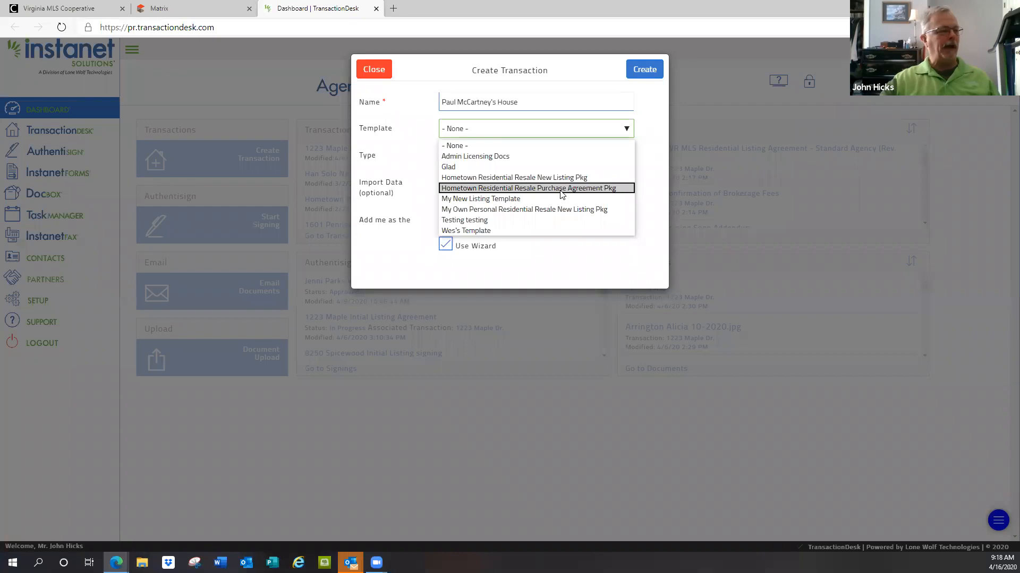
pyautogui.click(499, 177)
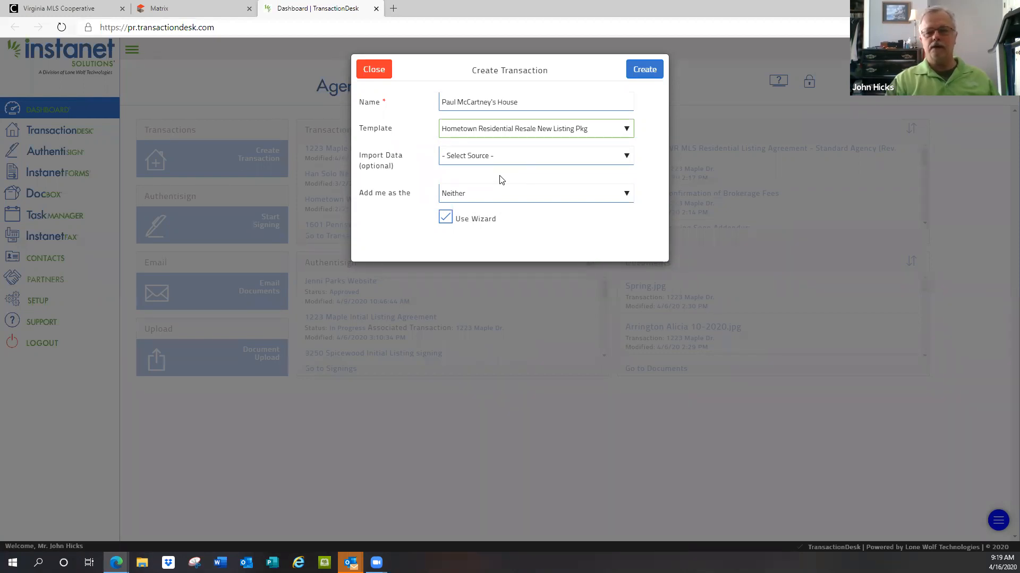
pyautogui.click(626, 157)
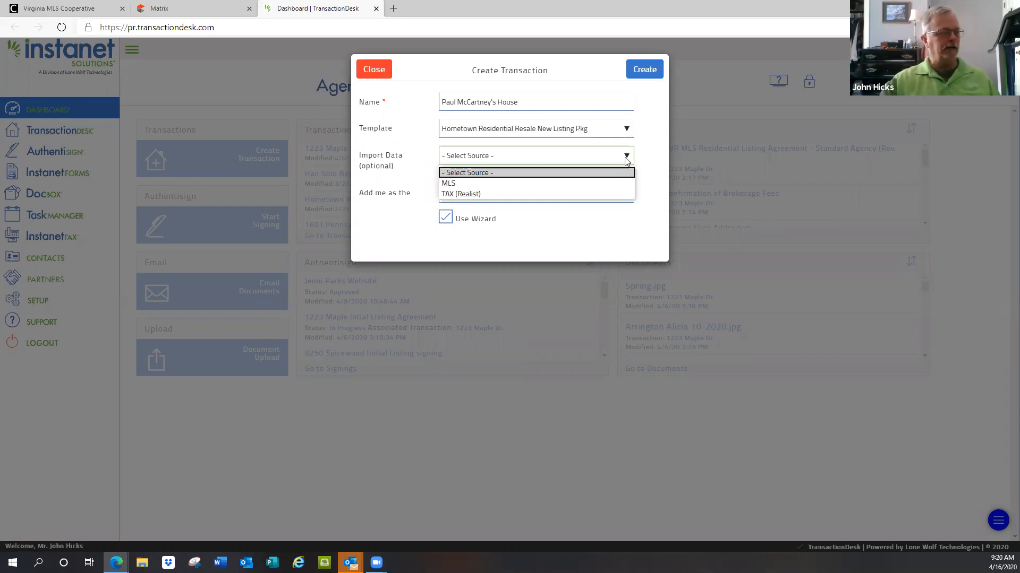
pyautogui.click(470, 173)
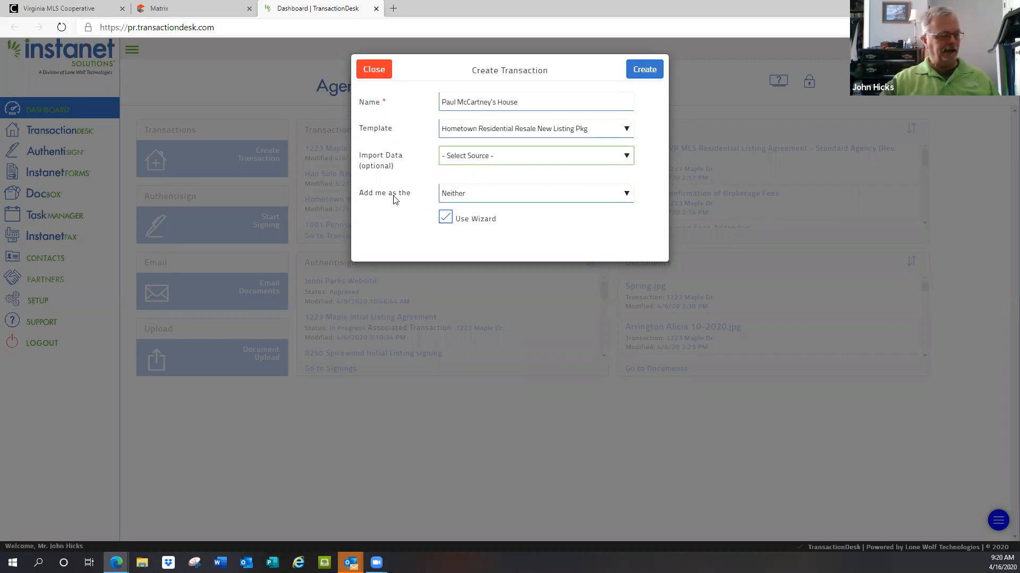
pyautogui.click(627, 195)
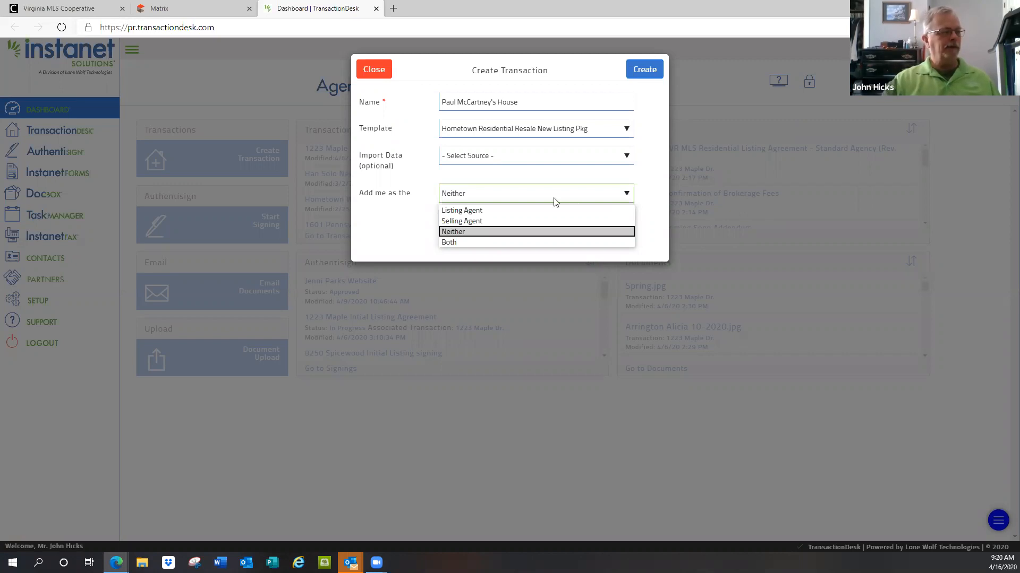
pyautogui.click(462, 213)
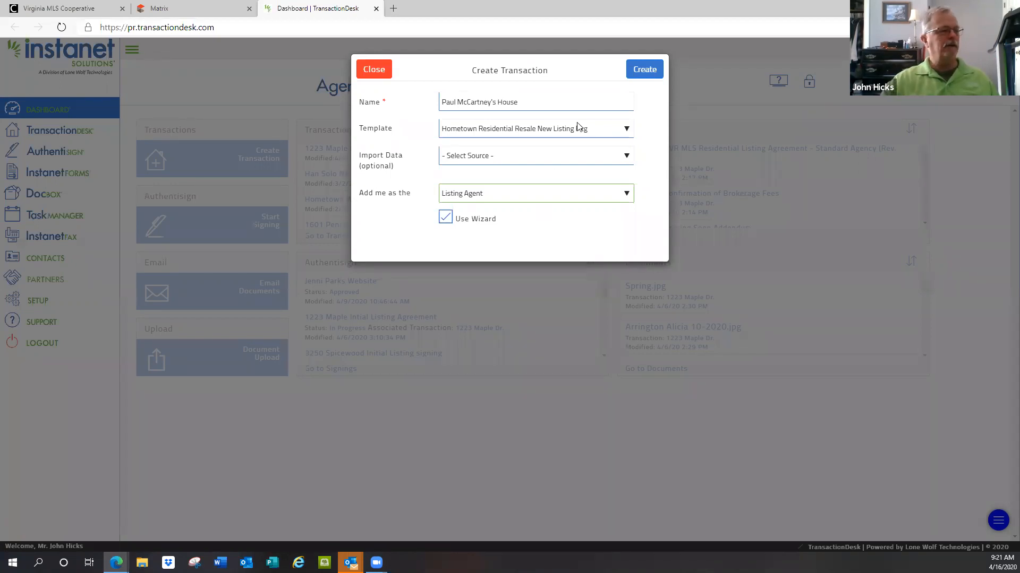
pyautogui.click(642, 71)
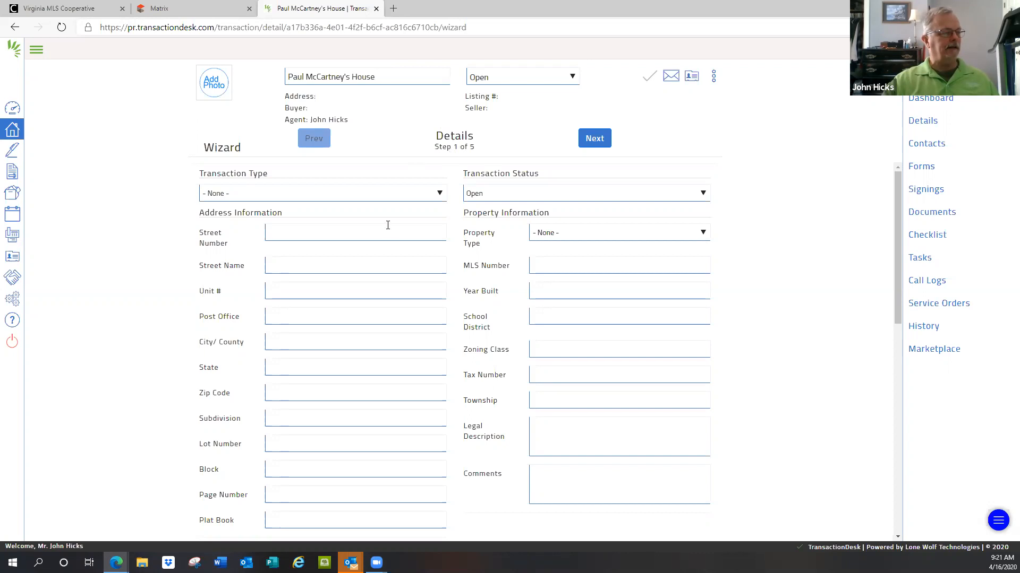
# Step: Review the wizard's Details fields and enter the property's street number and street name
pyautogui.scroll(-3, 381, 286)
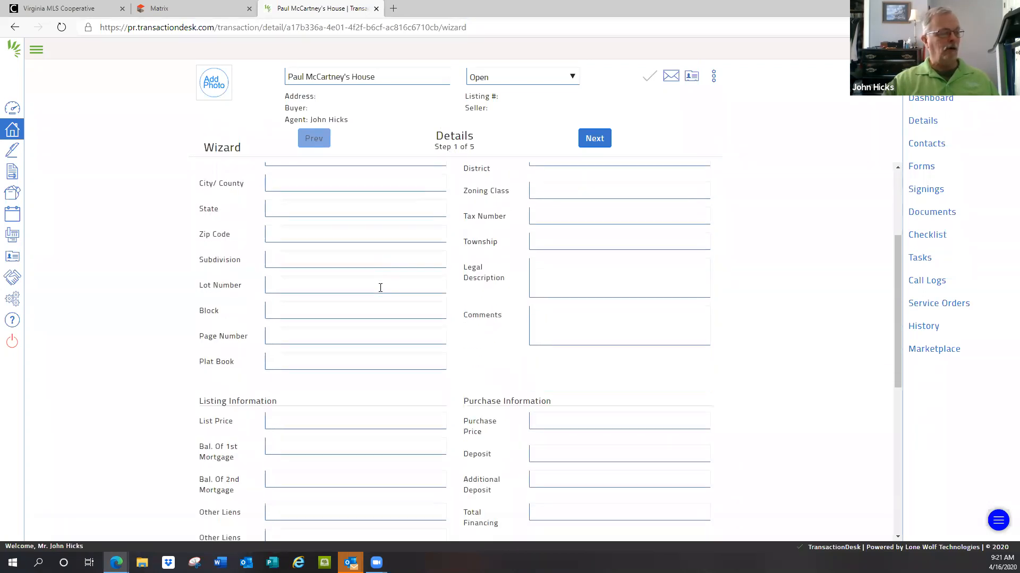
pyautogui.scroll(-7, 380, 287)
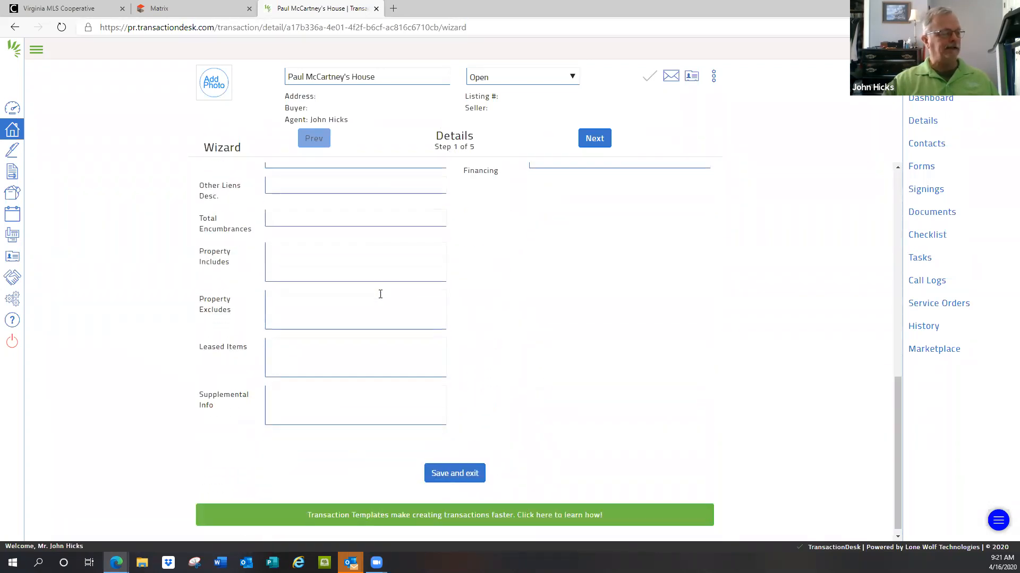
pyautogui.scroll(10, 380, 294)
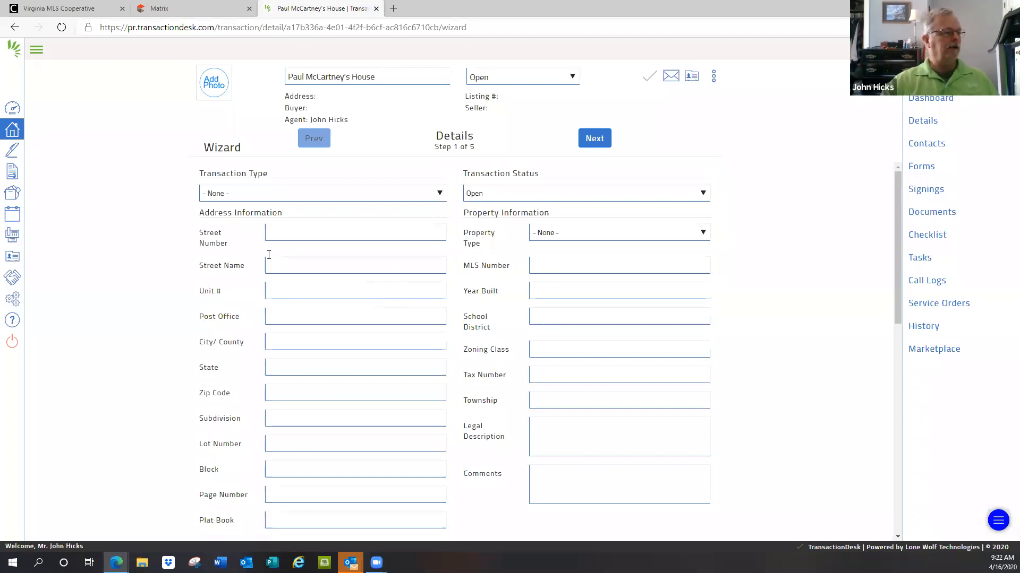
pyautogui.click(287, 232)
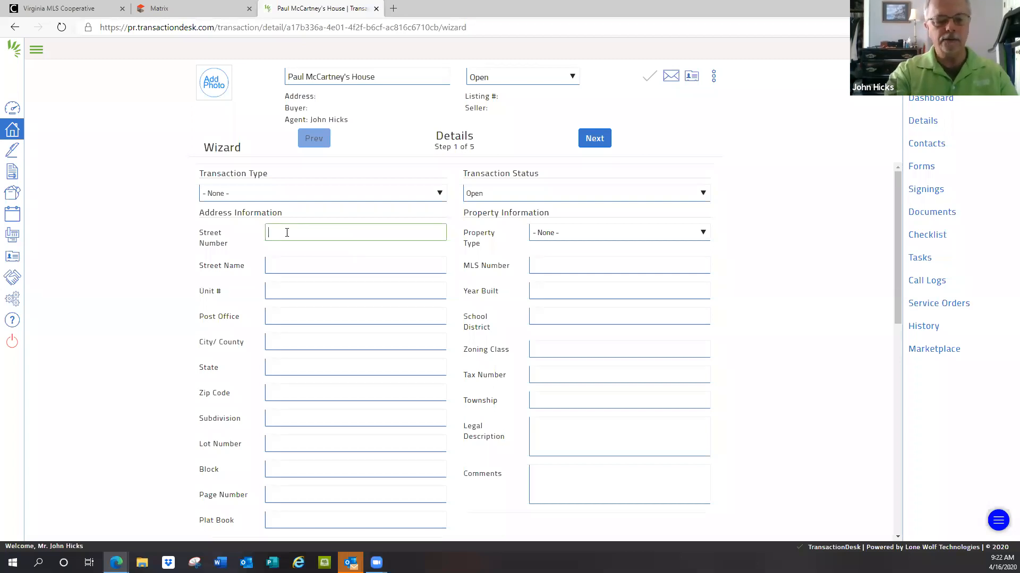
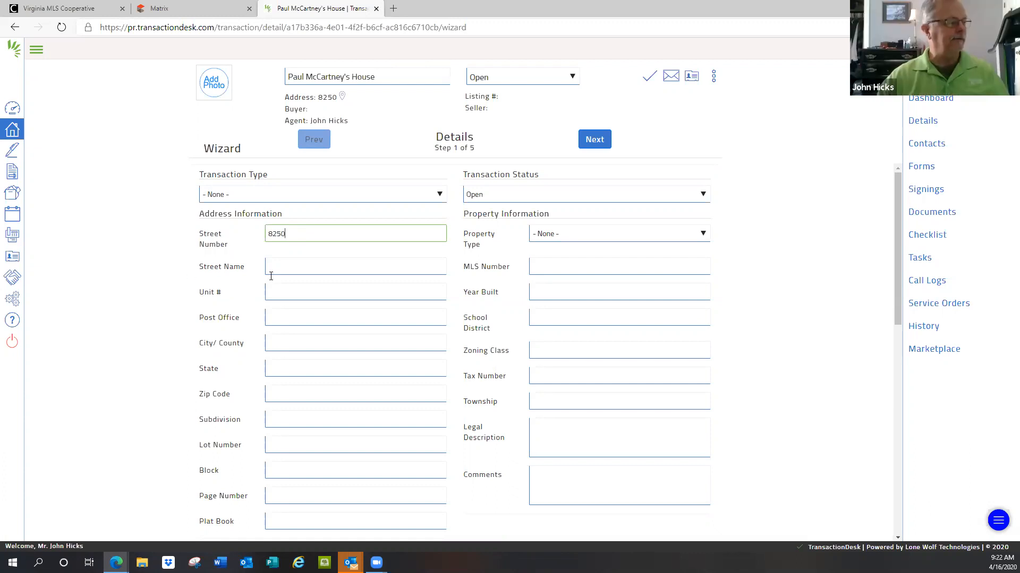
pyautogui.click(291, 268)
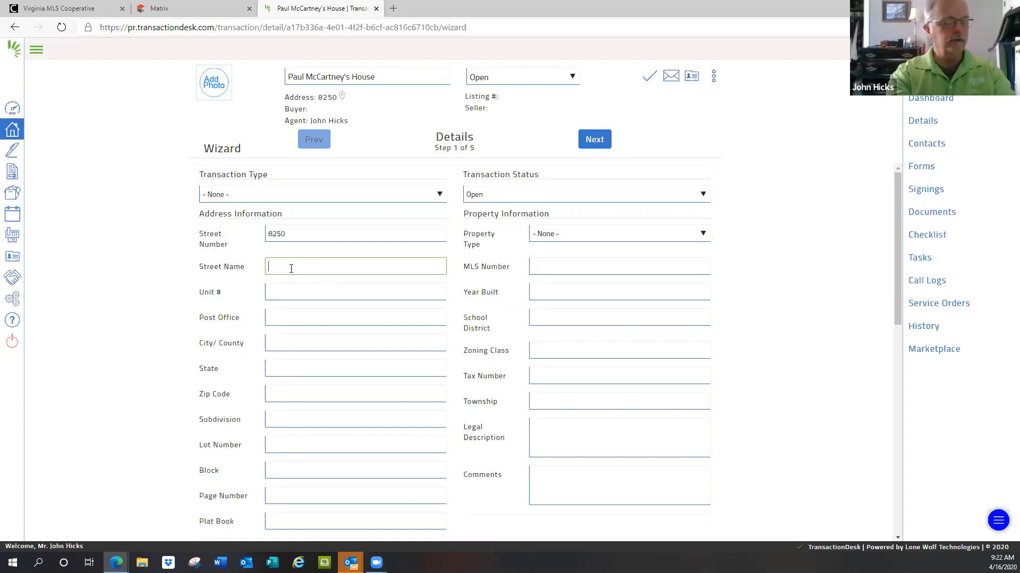
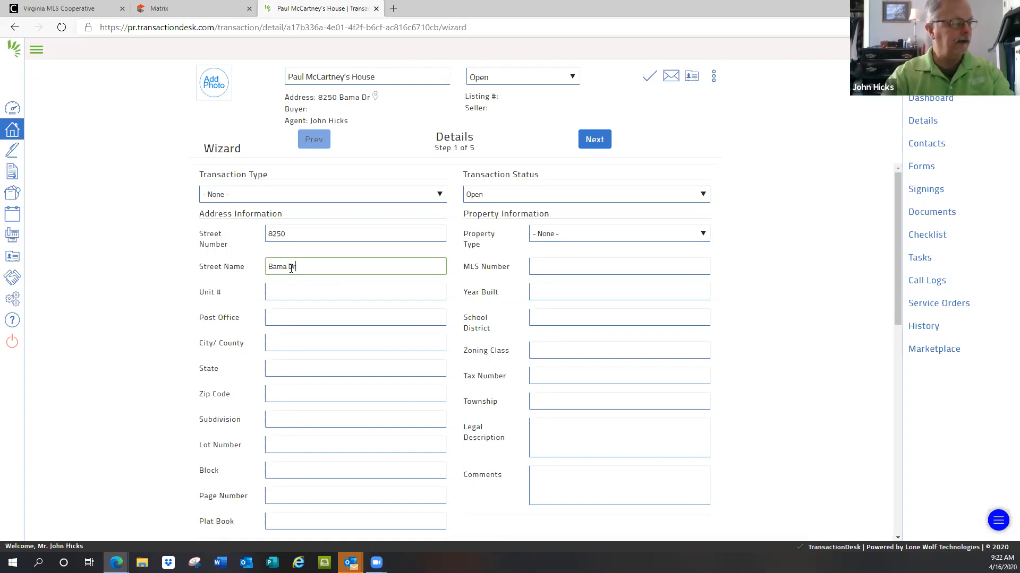
# Step: Fill in the property's city and state in the address information
pyautogui.click(302, 337)
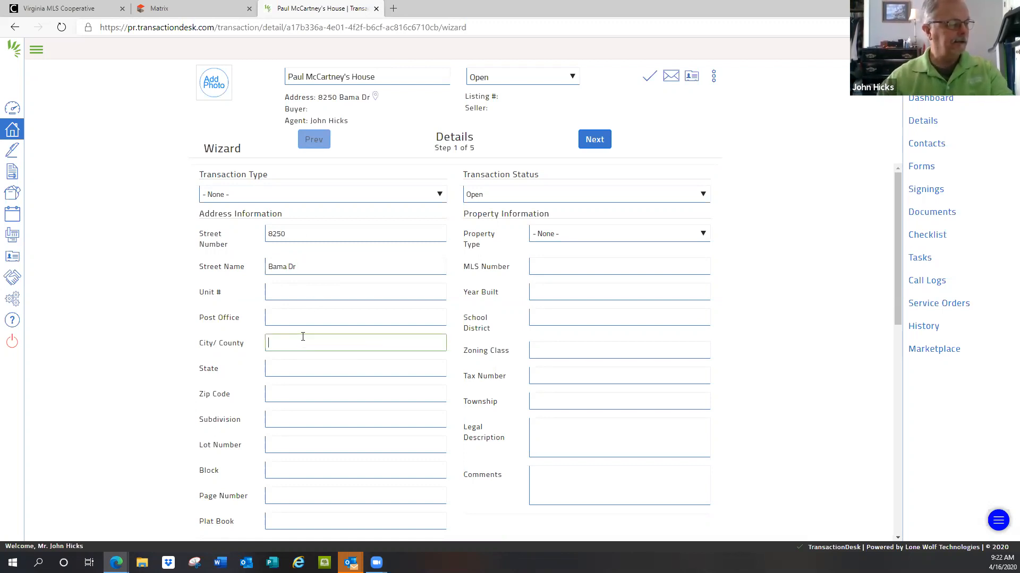
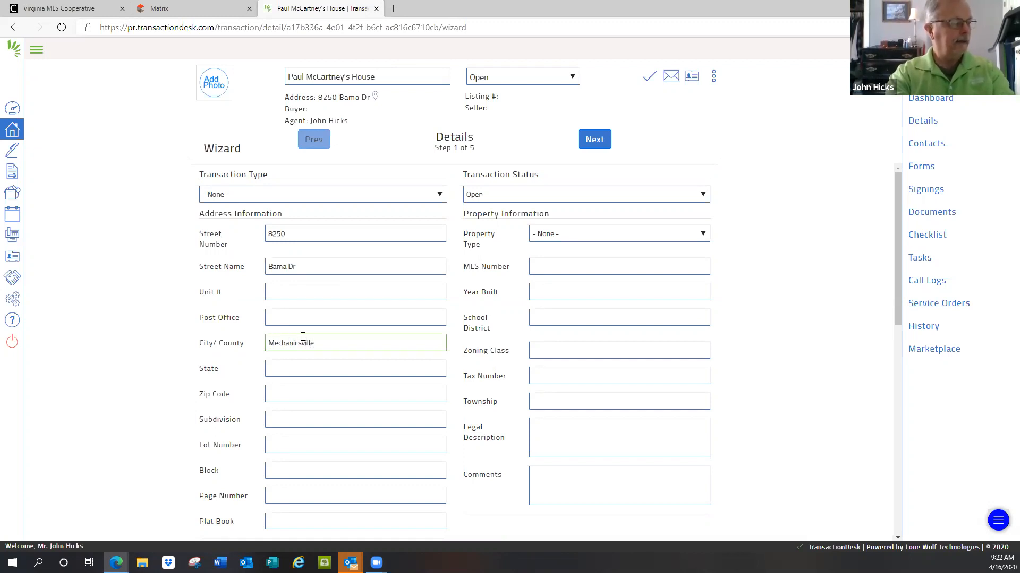
pyautogui.press('Tab')
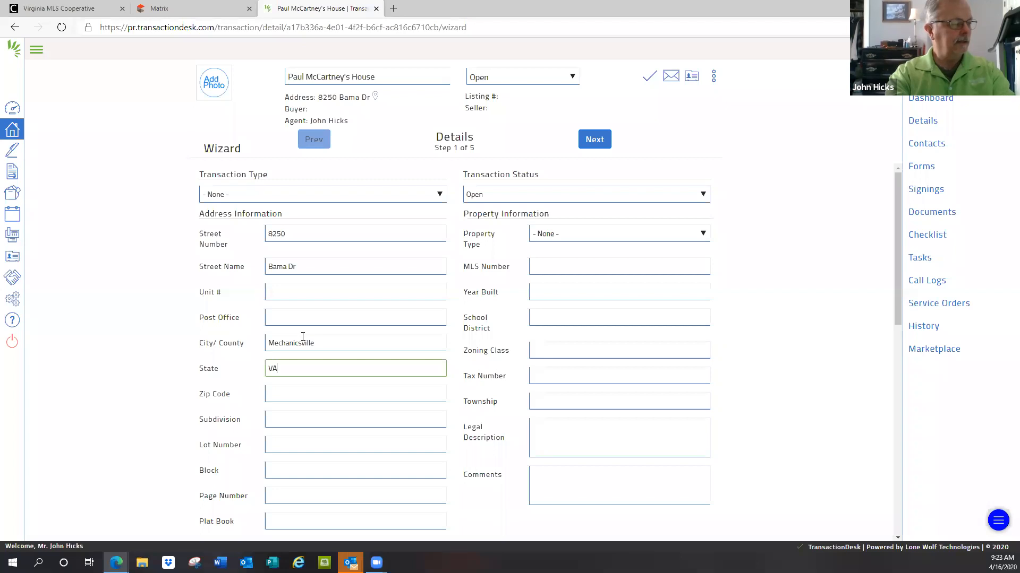
# Step: Enter the property's zip code in the address information
pyautogui.press('Tab')
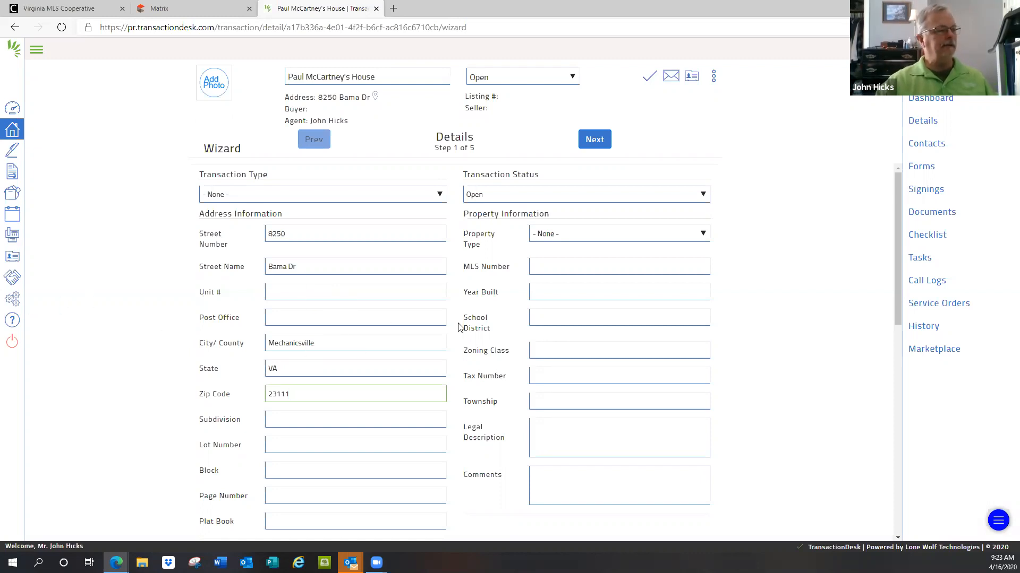
# Step: Set the list price to 20000000 in the listing information and look over the remaining listing fields
pyautogui.scroll(-1, 460, 326)
pyautogui.scroll(-4, 460, 326)
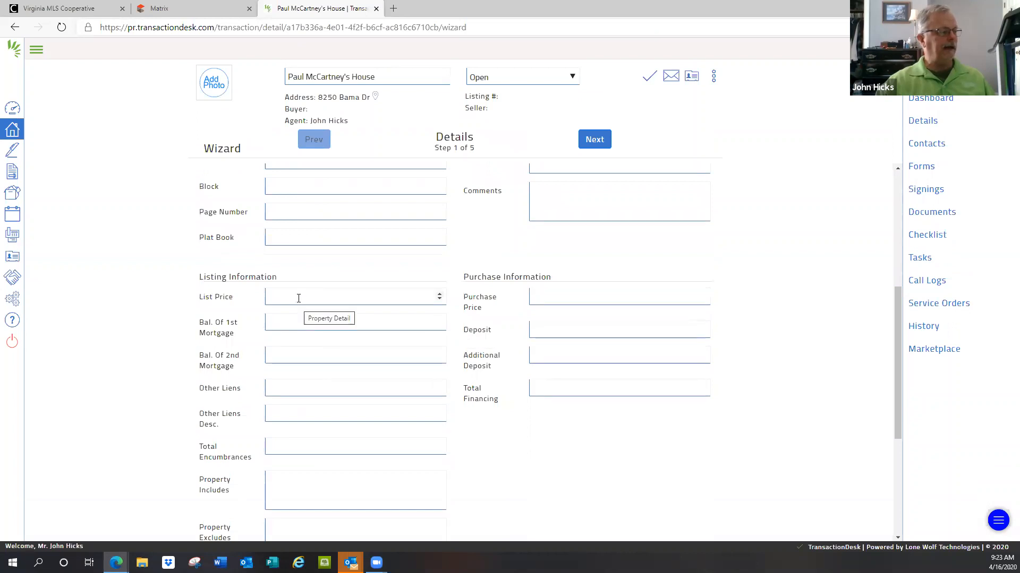
pyautogui.click(298, 298)
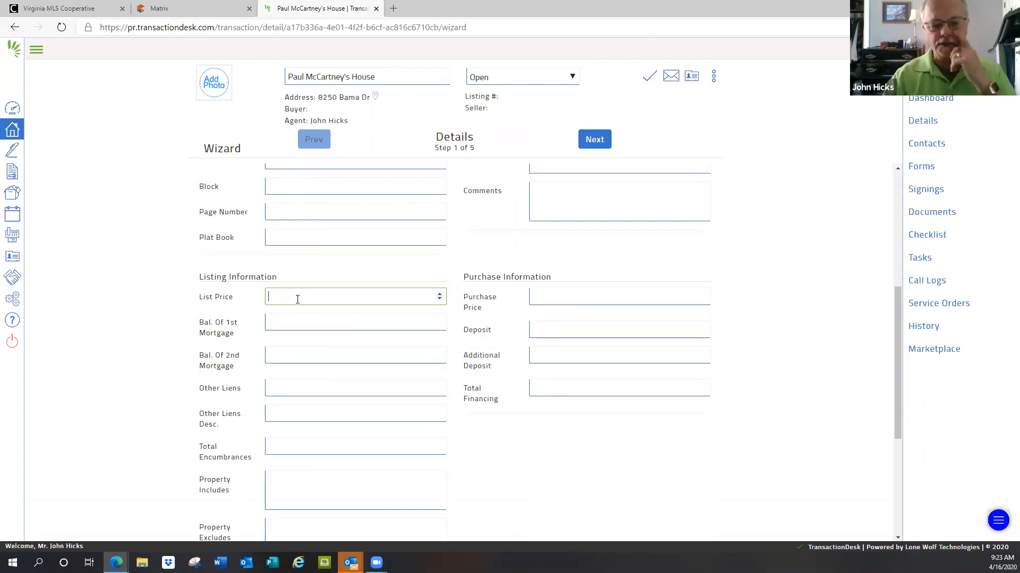
pyautogui.write('2000')
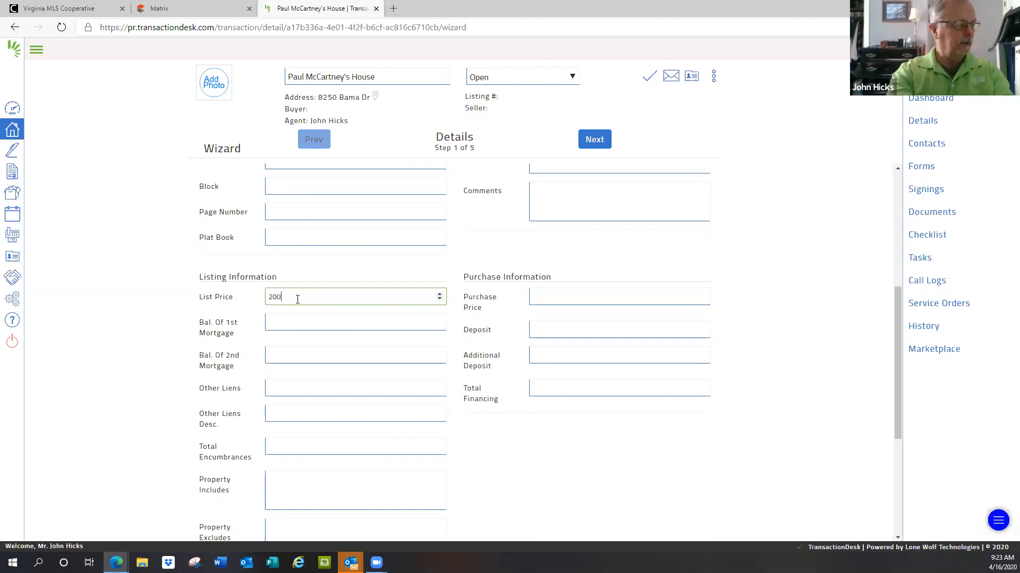
pyautogui.write('00')
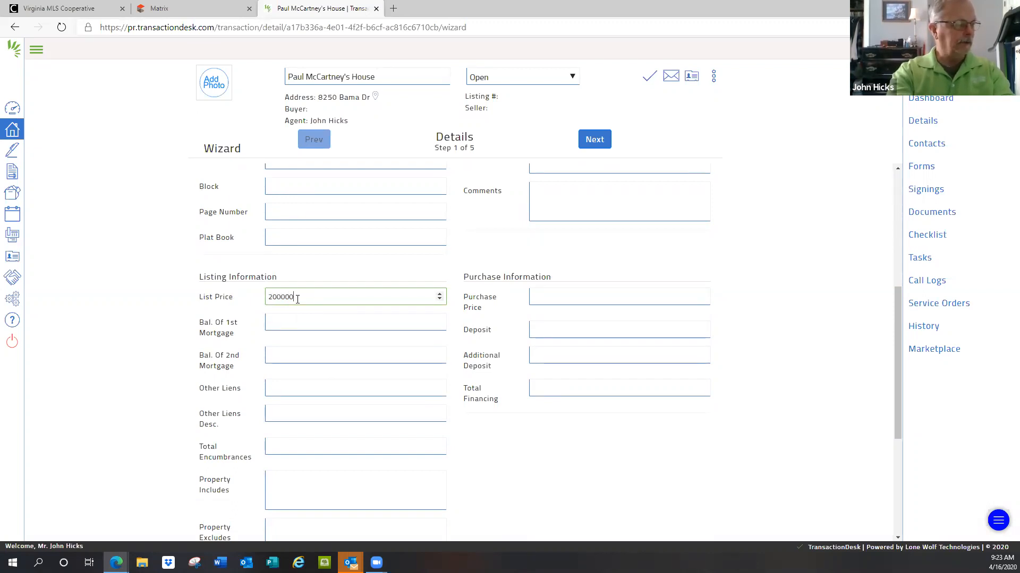
pyautogui.write('00')
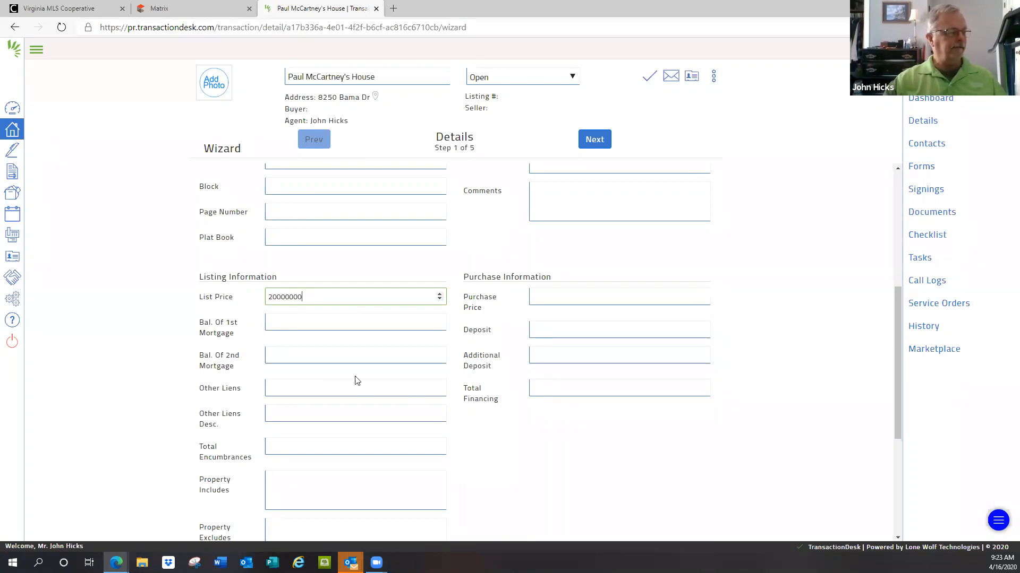
pyautogui.scroll(-4, 356, 383)
pyautogui.scroll(2, 354, 386)
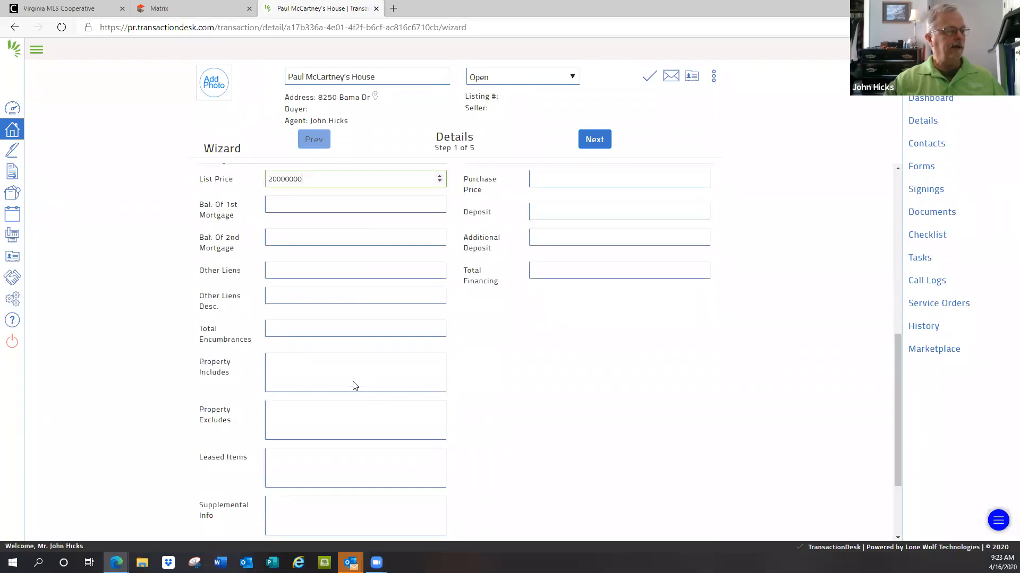
pyautogui.scroll(6, 356, 386)
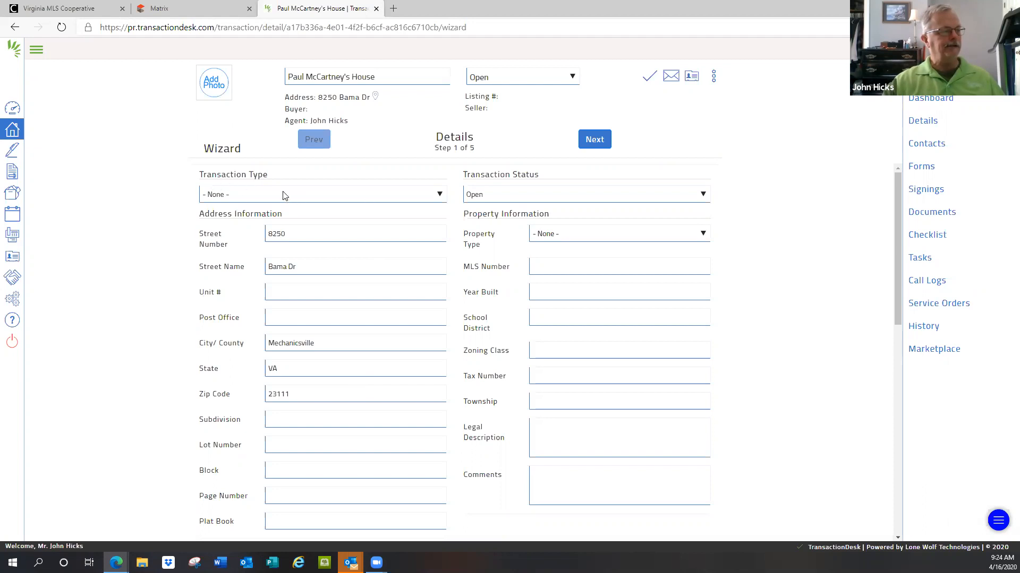
# Step: Set the transaction type to Residential Listing and the property type to Residential
pyautogui.click(440, 196)
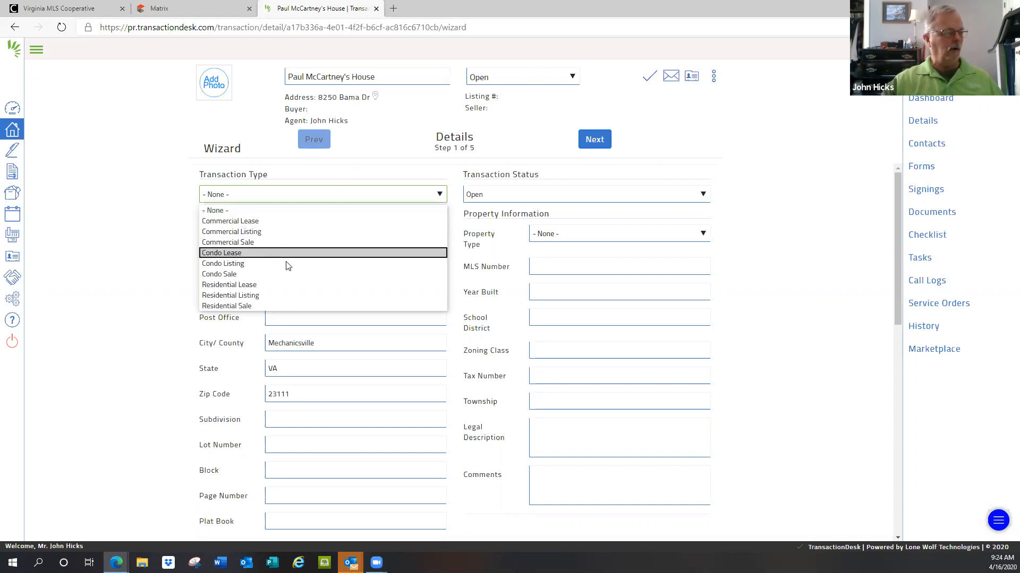
pyautogui.click(229, 306)
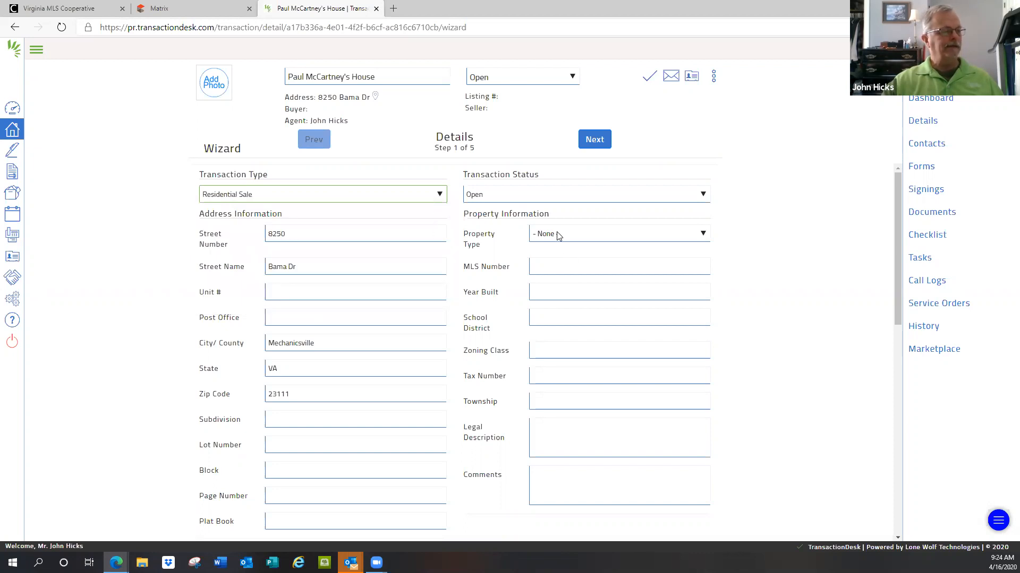
pyautogui.click(704, 235)
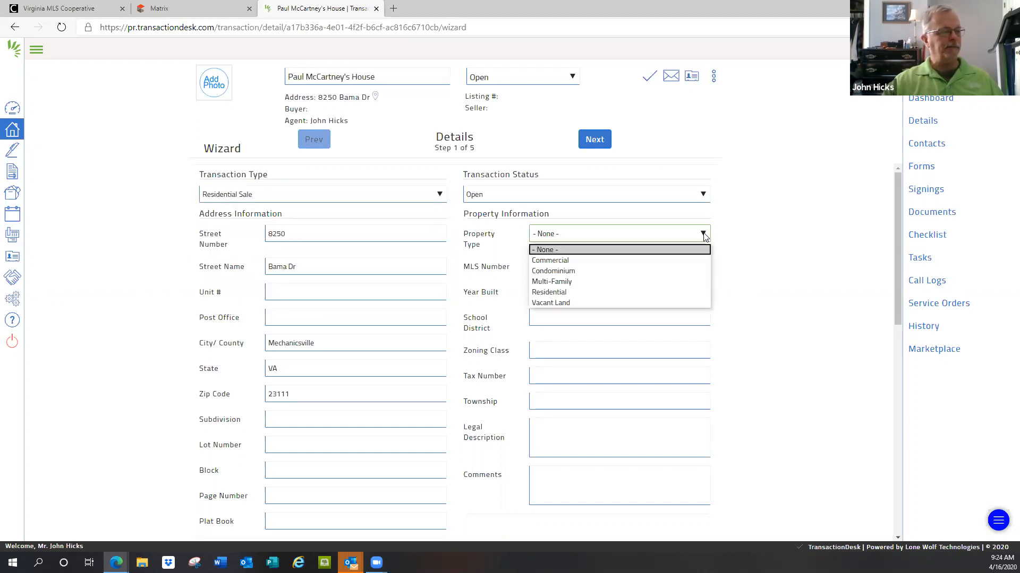
pyautogui.click(549, 291)
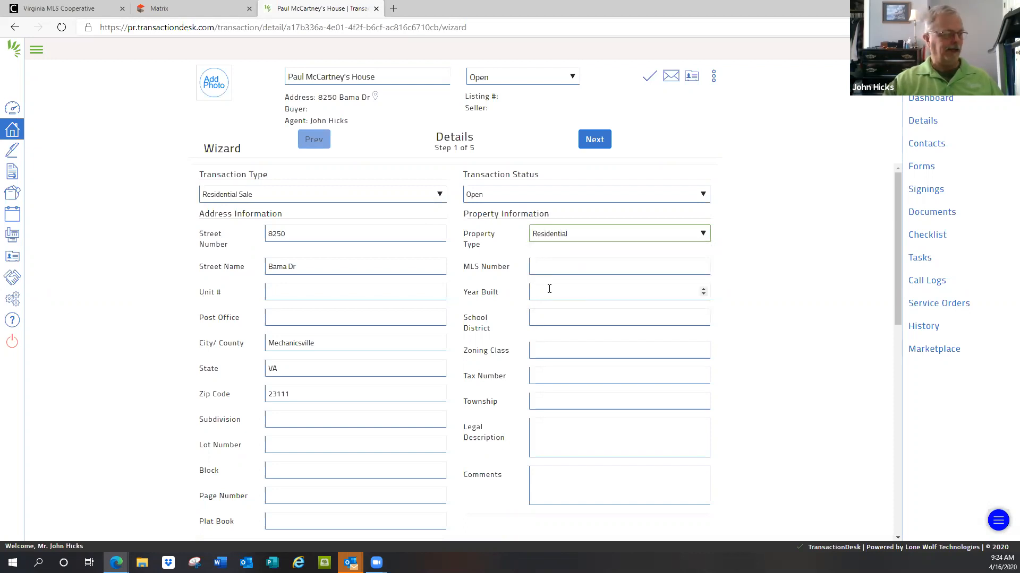
pyautogui.click(440, 196)
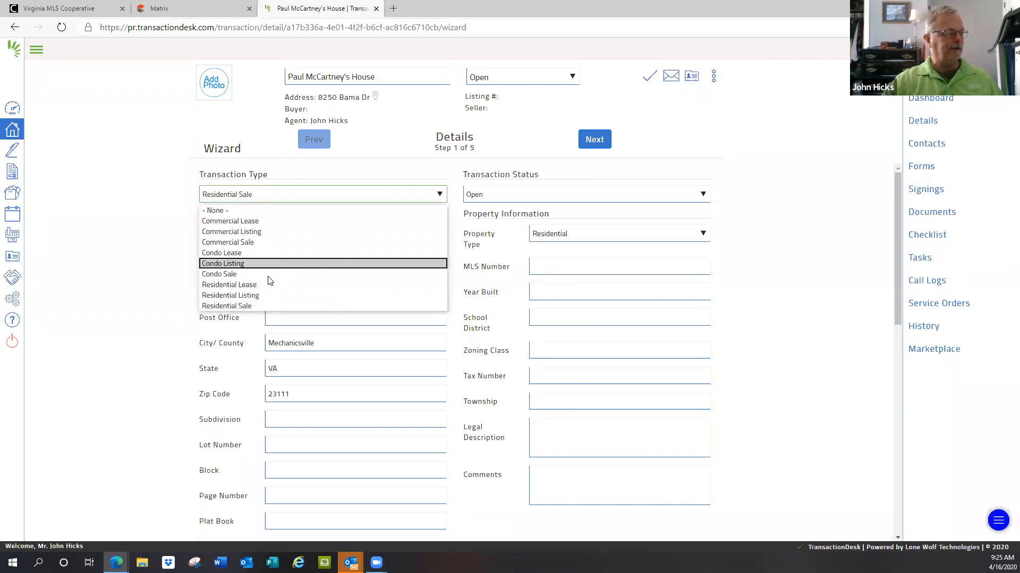
pyautogui.click(230, 295)
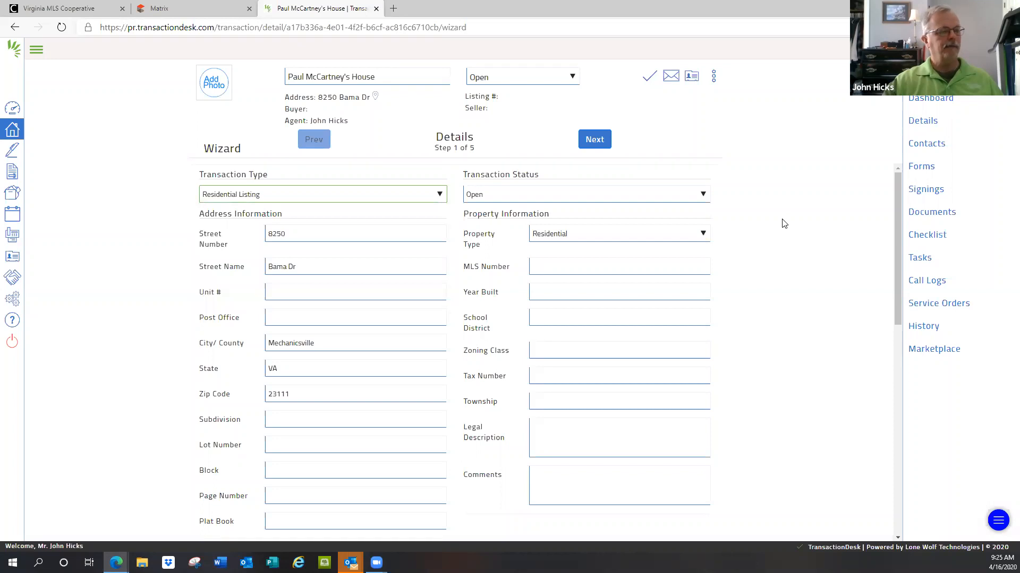
# Step: Set the transaction status to Active and review the completed Details fields
pyautogui.click(702, 195)
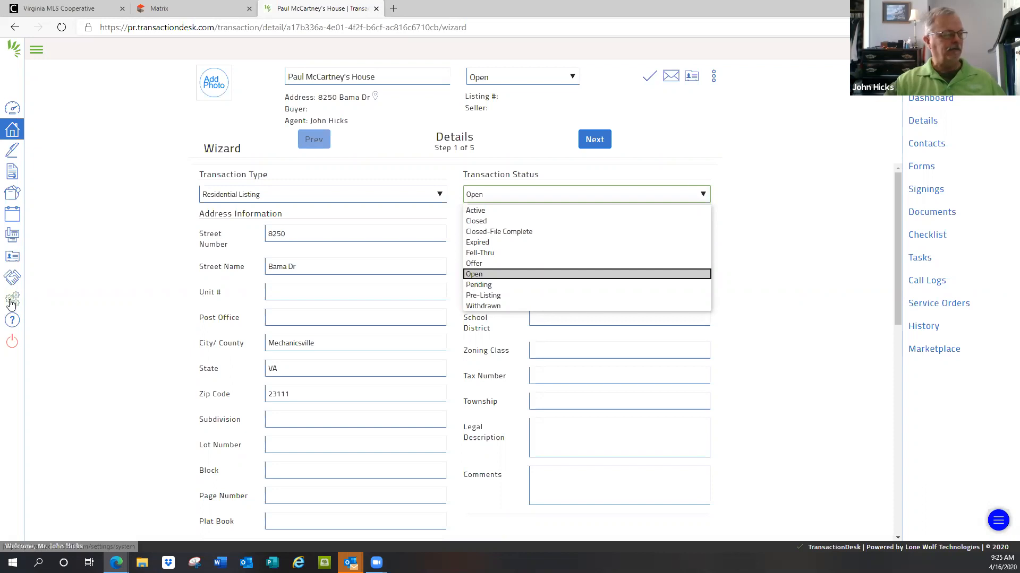
pyautogui.click(33, 50)
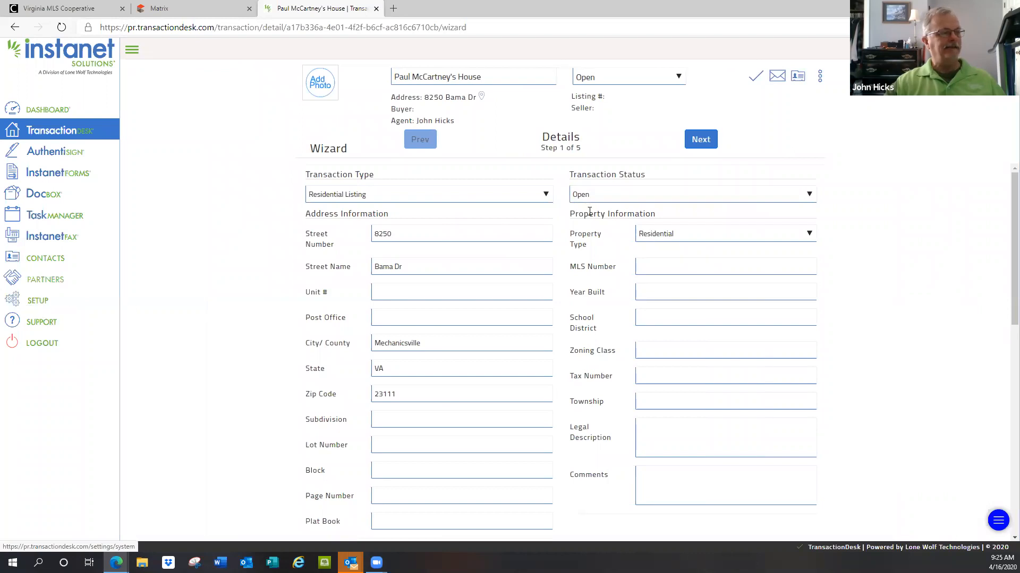
pyautogui.click(132, 50)
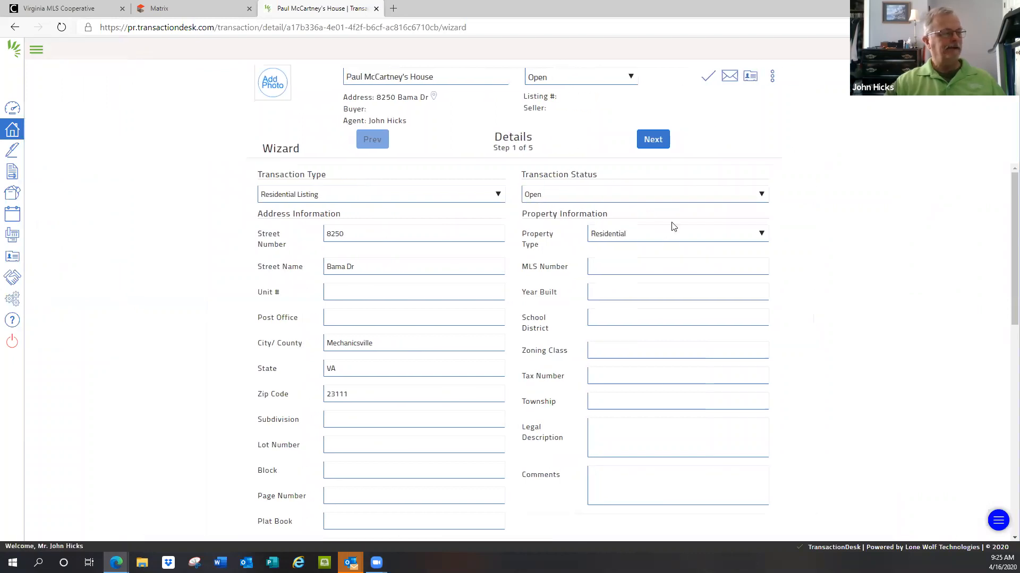
pyautogui.click(762, 198)
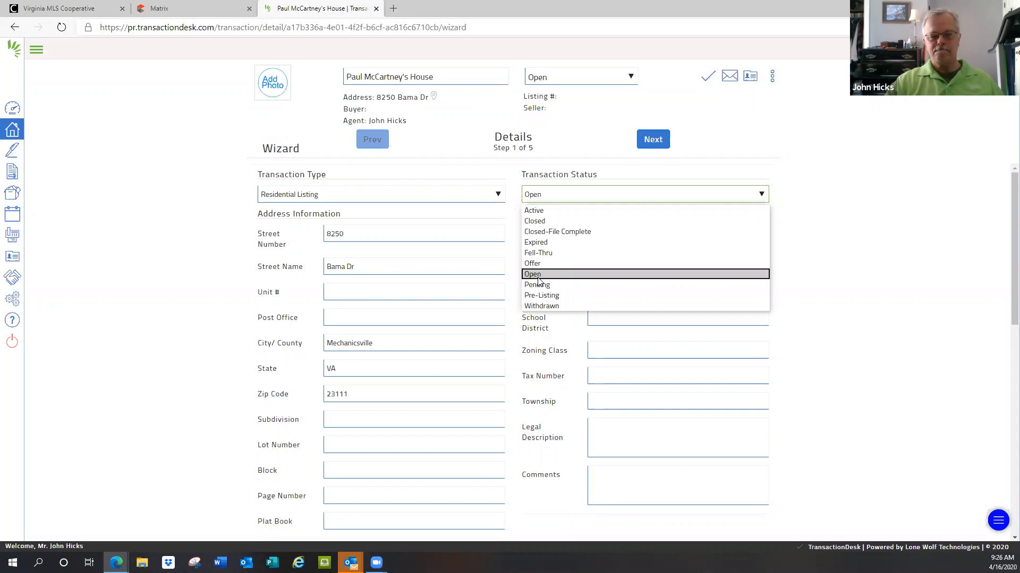
pyautogui.click(533, 211)
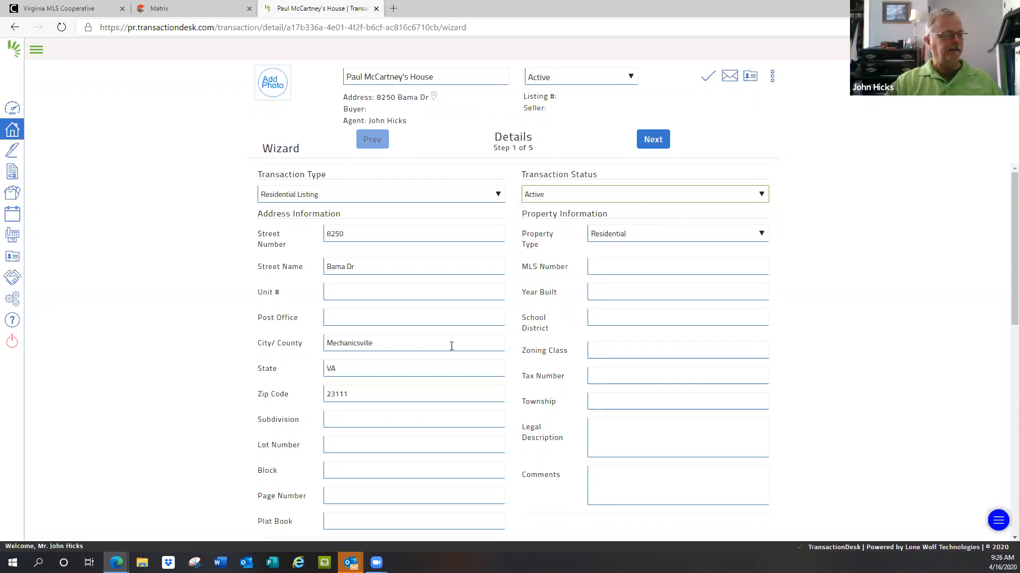
pyautogui.scroll(-6, 451, 346)
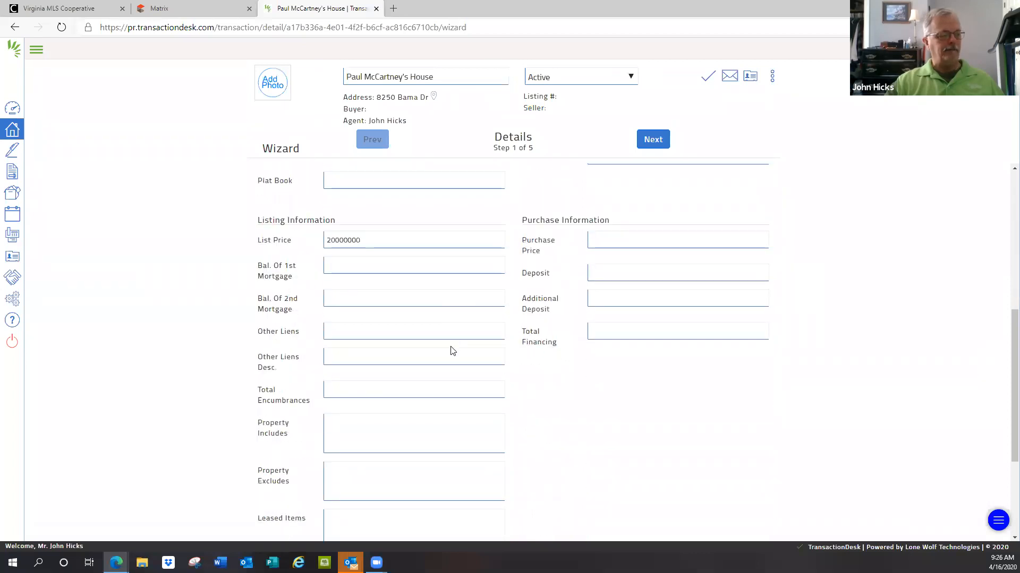
pyautogui.scroll(6, 452, 351)
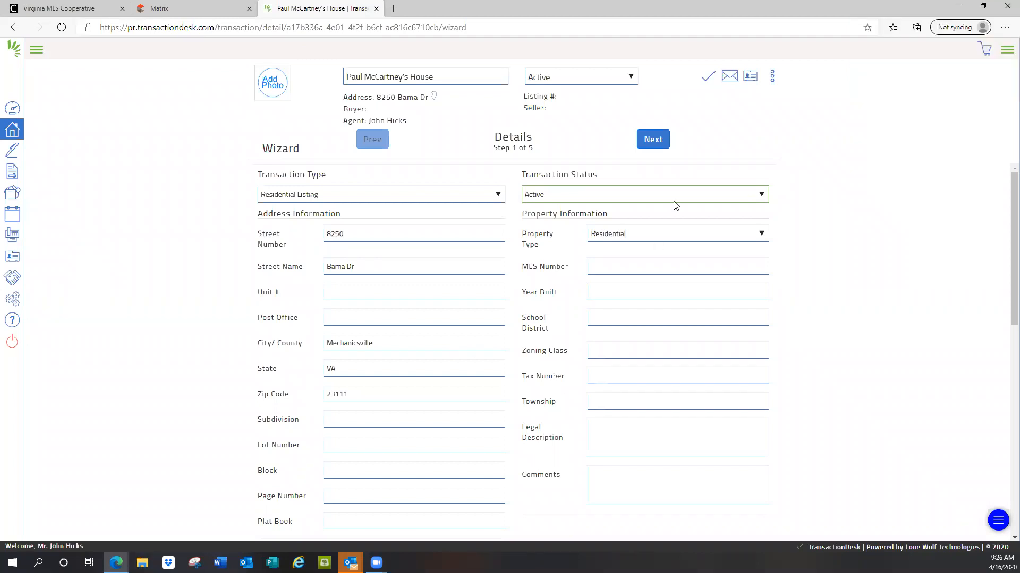
# Step: Advance the wizard to Transaction Dates and set the expiration date to 05/31/2020
pyautogui.click(651, 138)
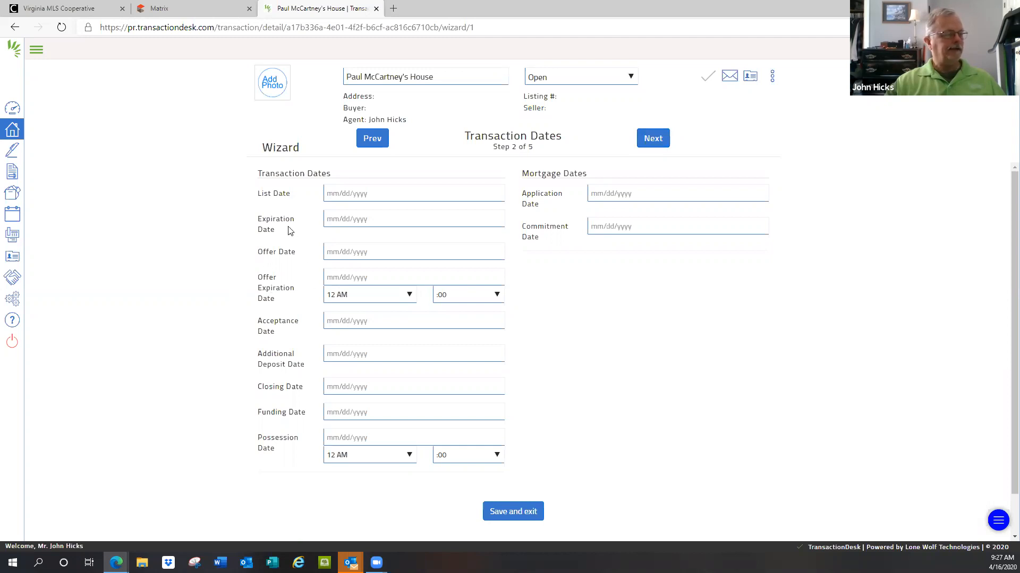
pyautogui.click(418, 222)
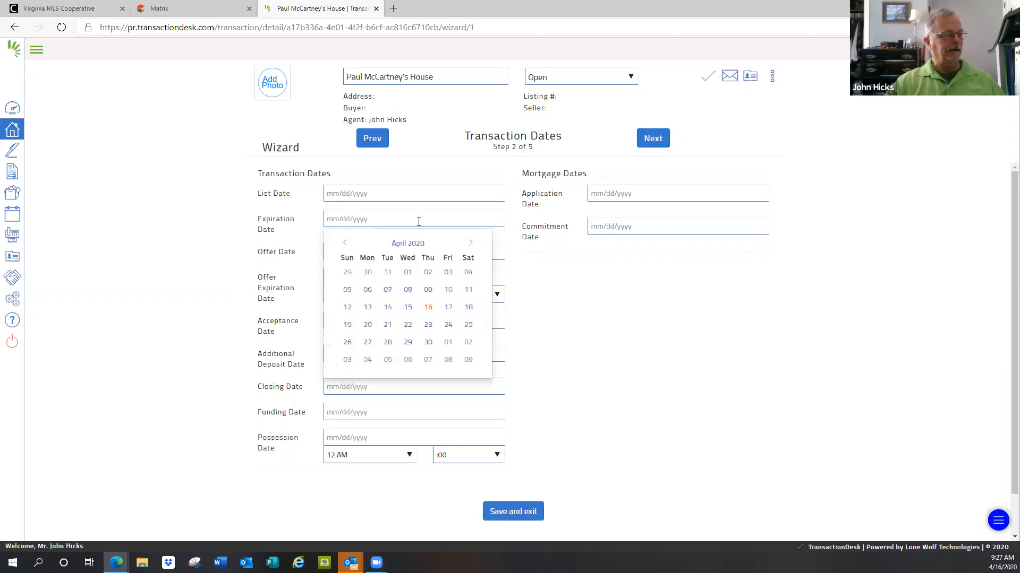
pyautogui.click(471, 243)
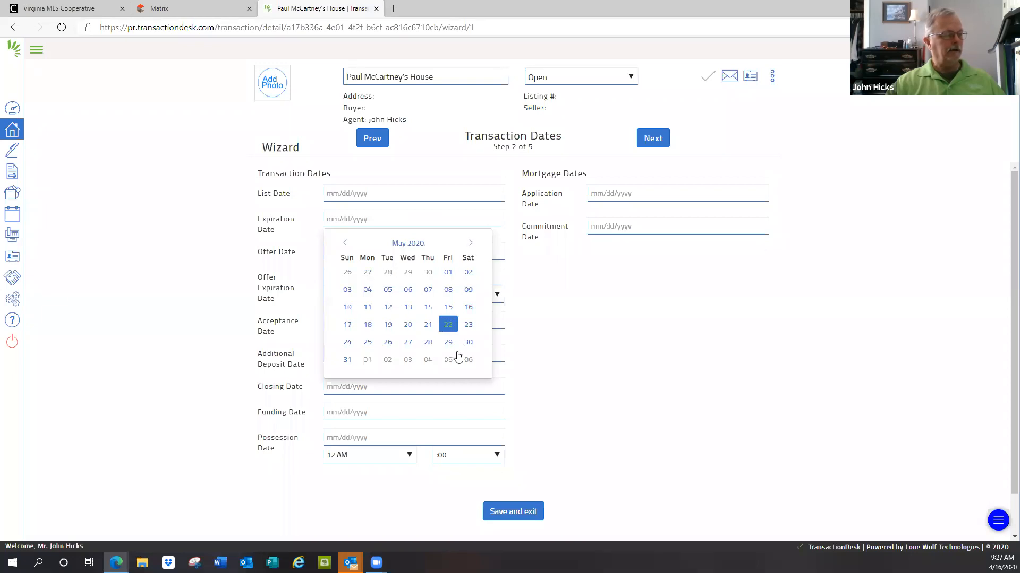
pyautogui.click(346, 360)
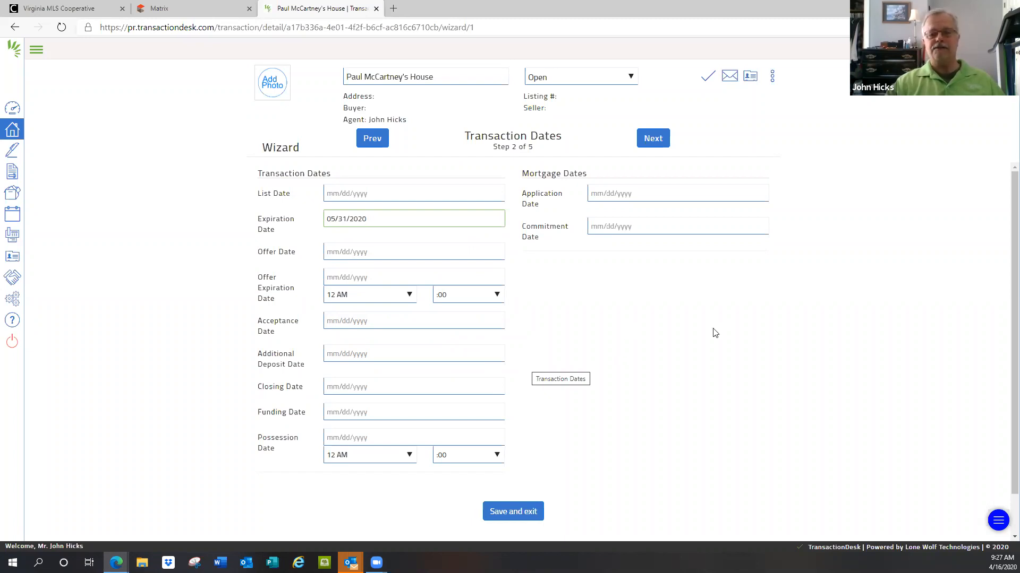
# Step: Advance the wizard to Contacts and start a new transaction contact of type Seller
pyautogui.click(655, 141)
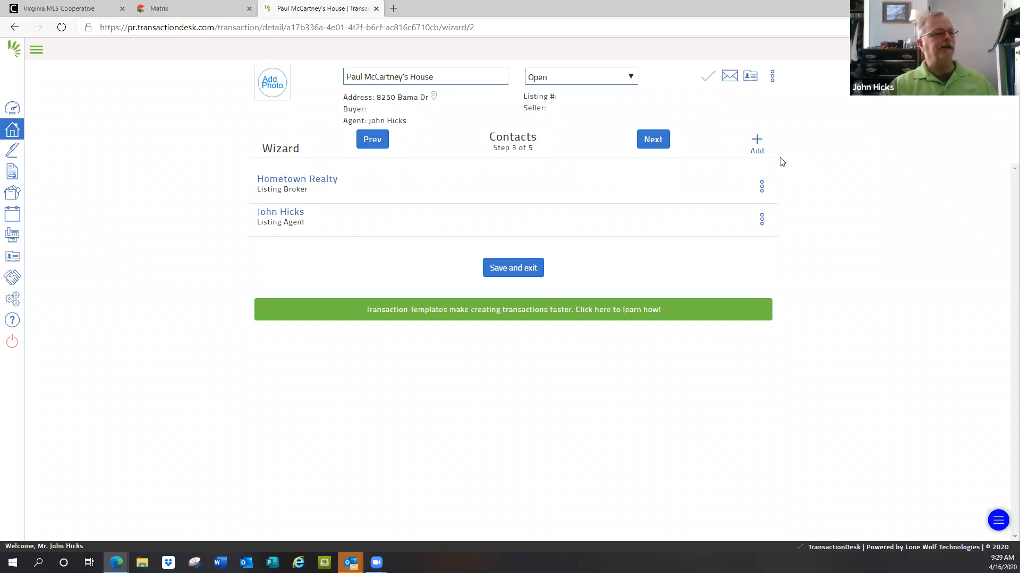
pyautogui.click(756, 140)
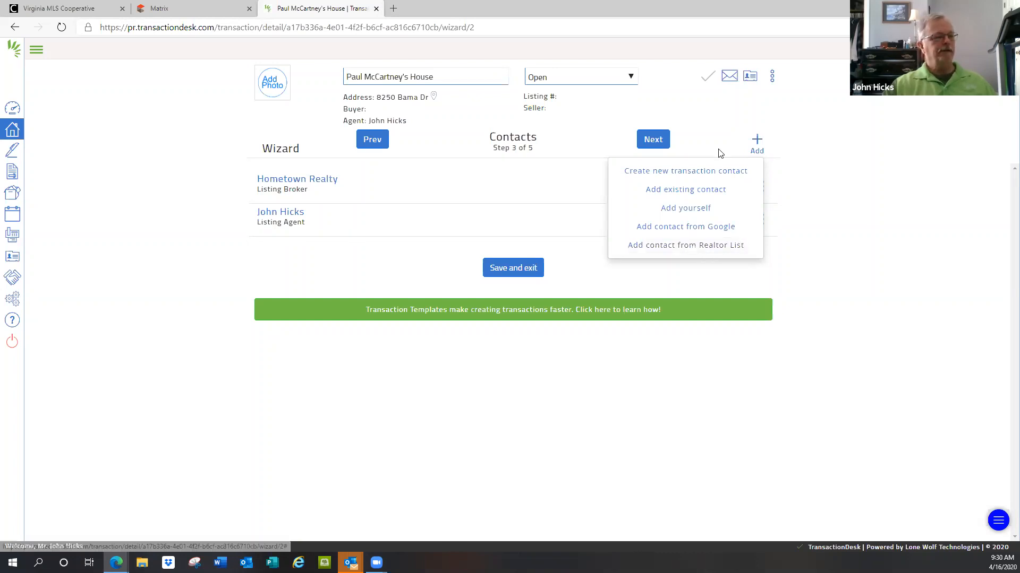
pyautogui.click(684, 171)
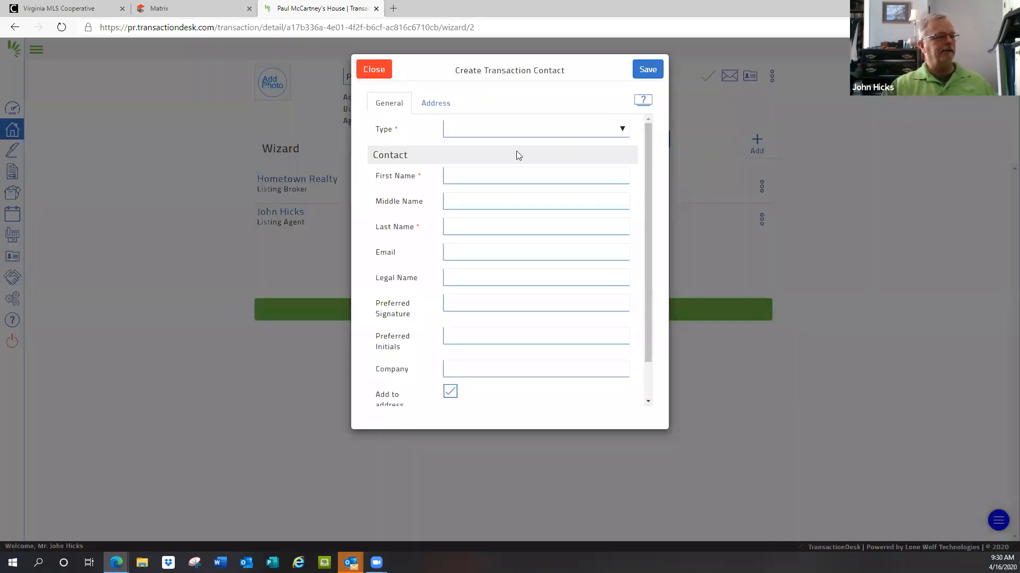
pyautogui.click(464, 171)
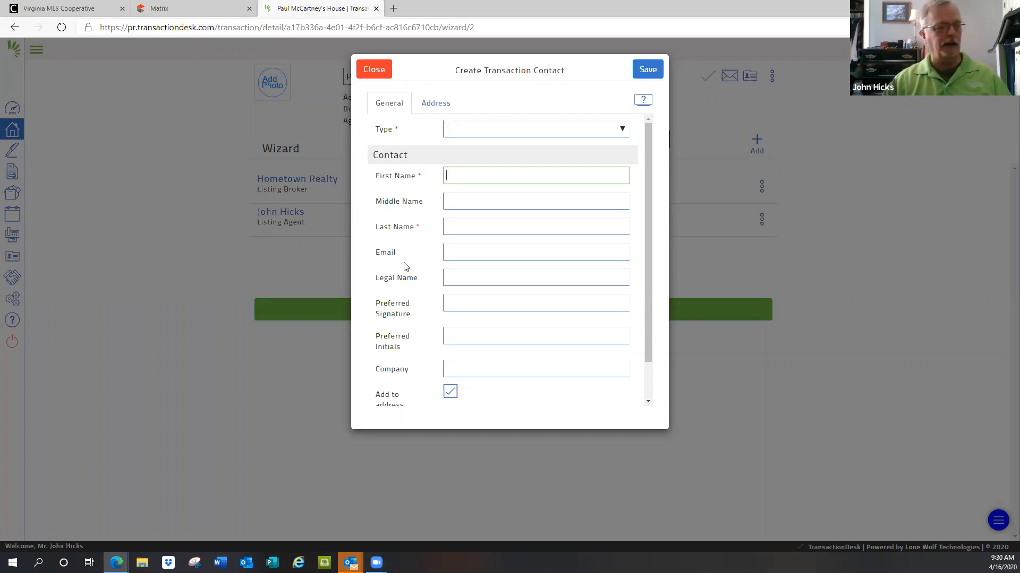
pyautogui.click(624, 130)
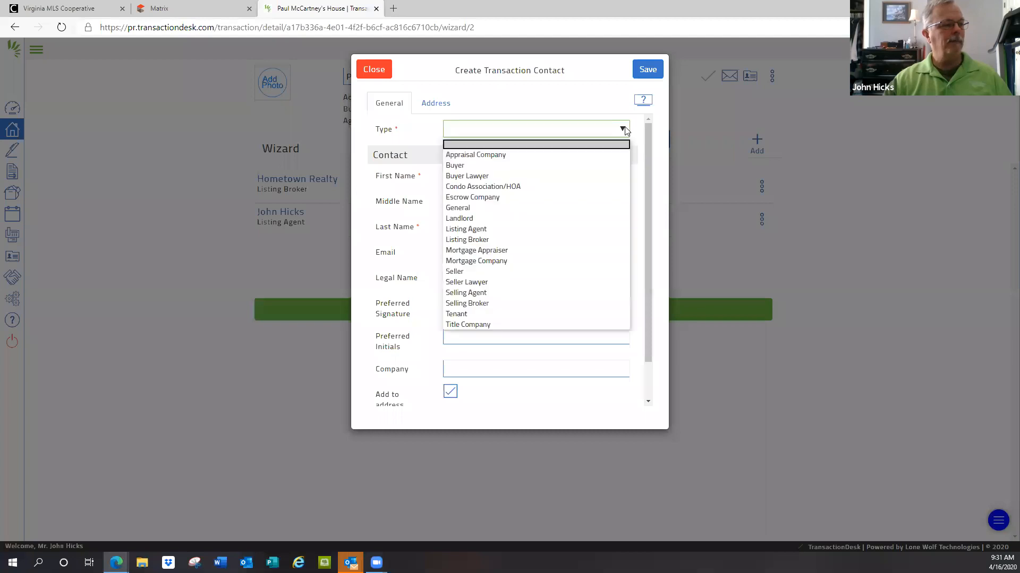
pyautogui.click(455, 271)
# Step: Enter the seller's first name and last name in the new transaction contact
pyautogui.click(469, 175)
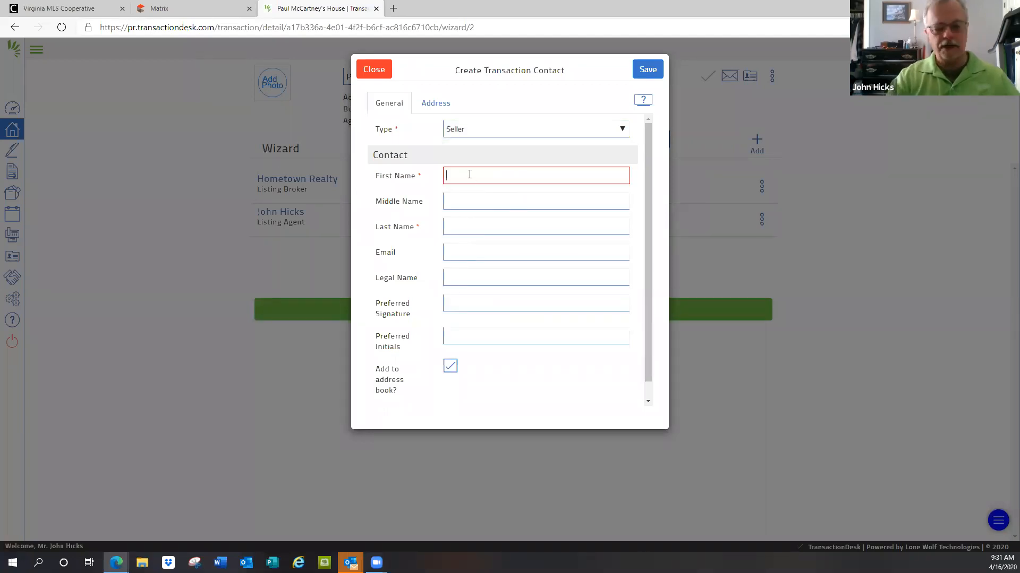
pyautogui.write('Paul')
pyautogui.press('Tab')
pyautogui.press('Tab')
pyautogui.write('McCartney')
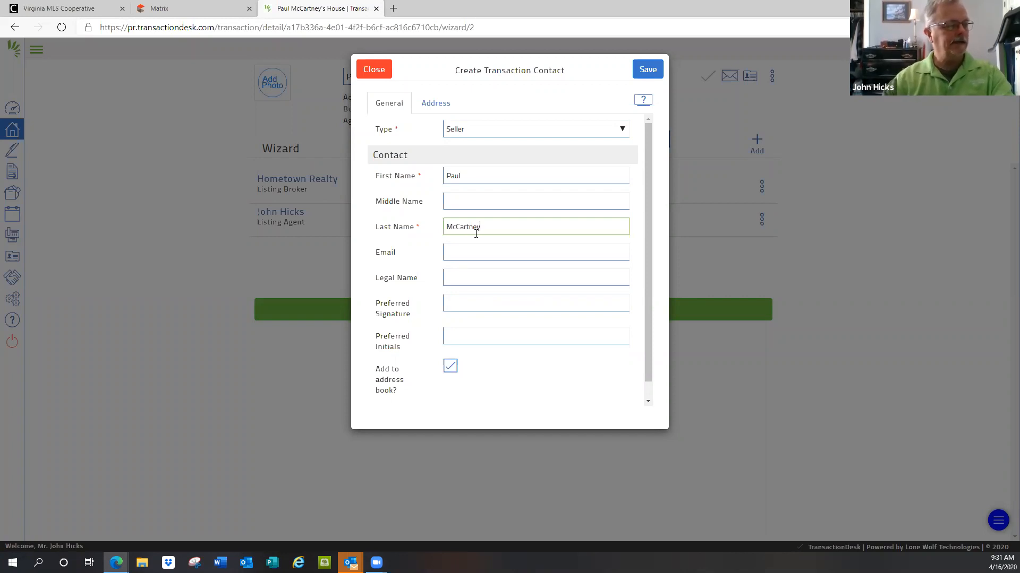
# Step: Enter the seller's e-mail address and save the new transaction contact
pyautogui.click(466, 249)
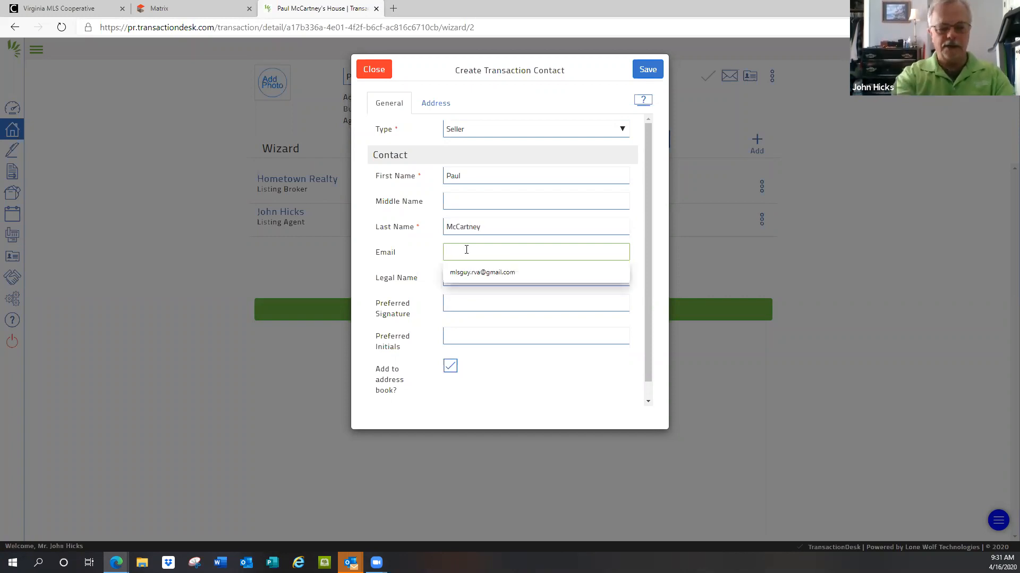
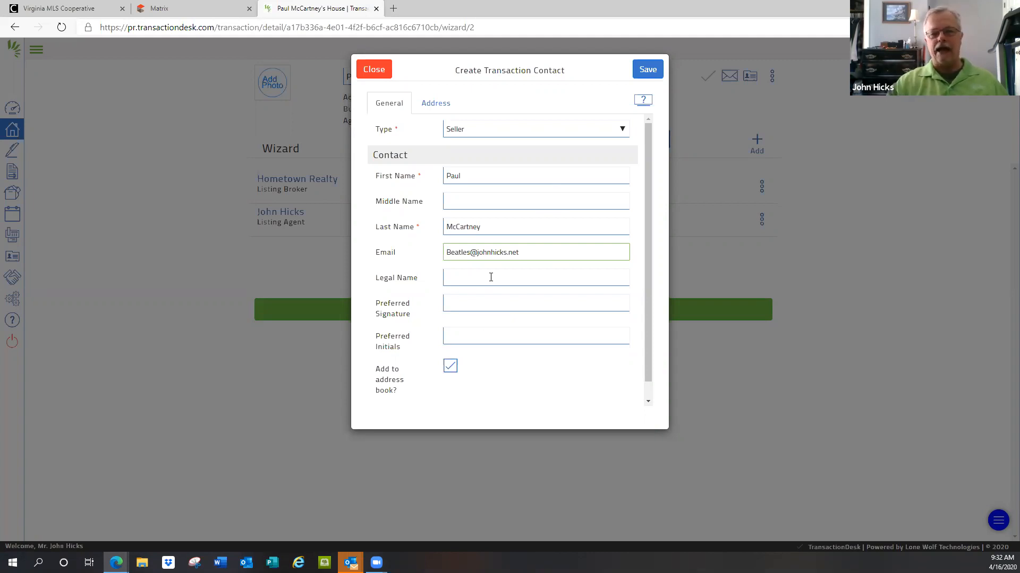
pyautogui.click(654, 70)
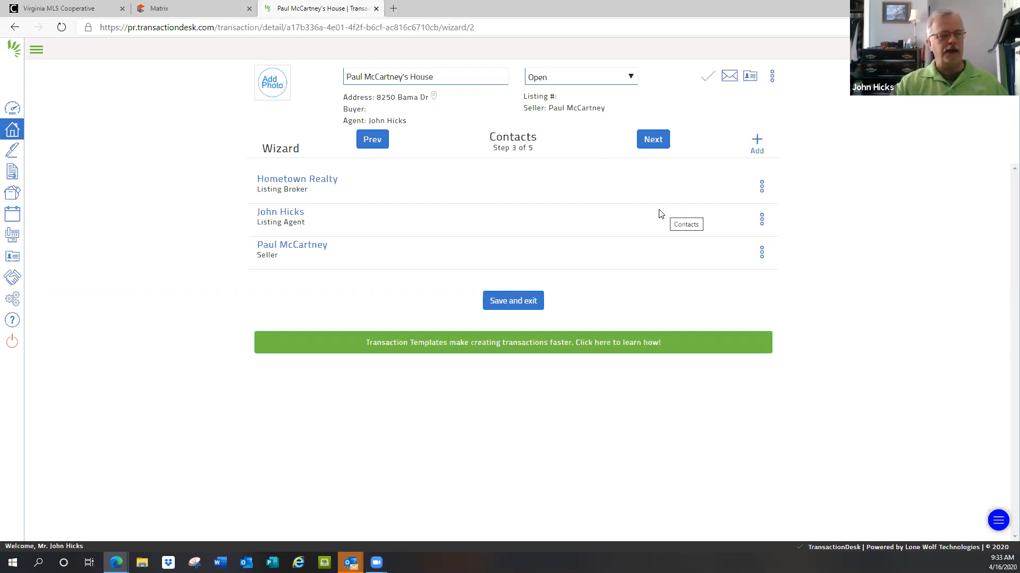
# Step: Start adding an existing contact and search the address book for the lawyer by the beginning of the first name
pyautogui.click(757, 140)
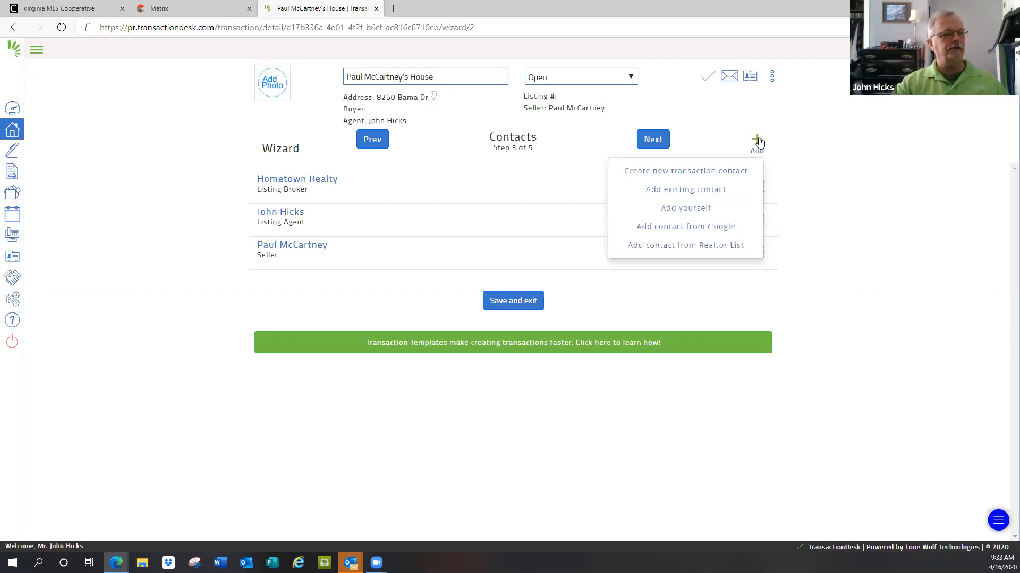
pyautogui.click(682, 189)
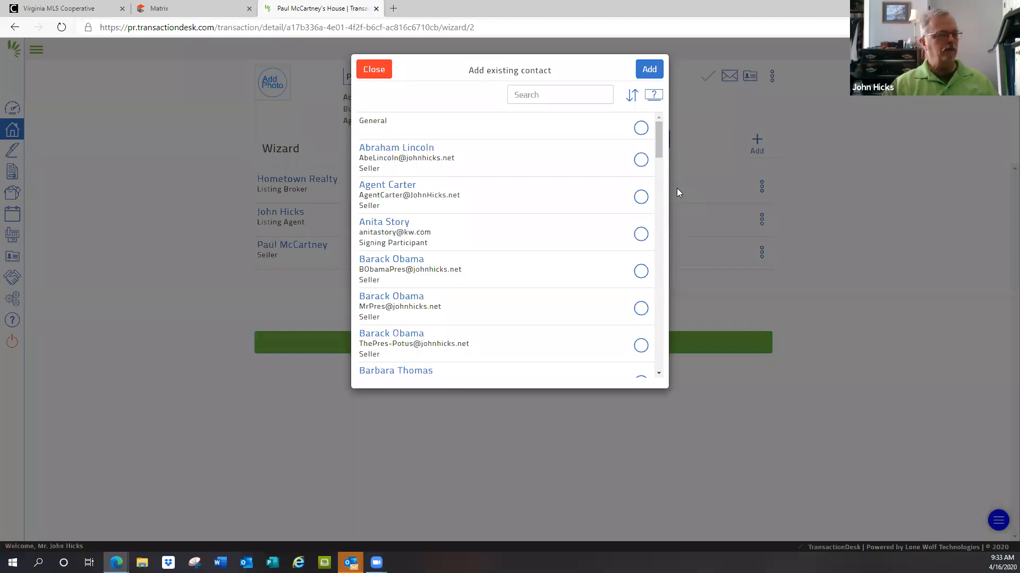
pyautogui.click(557, 94)
pyautogui.write('d')
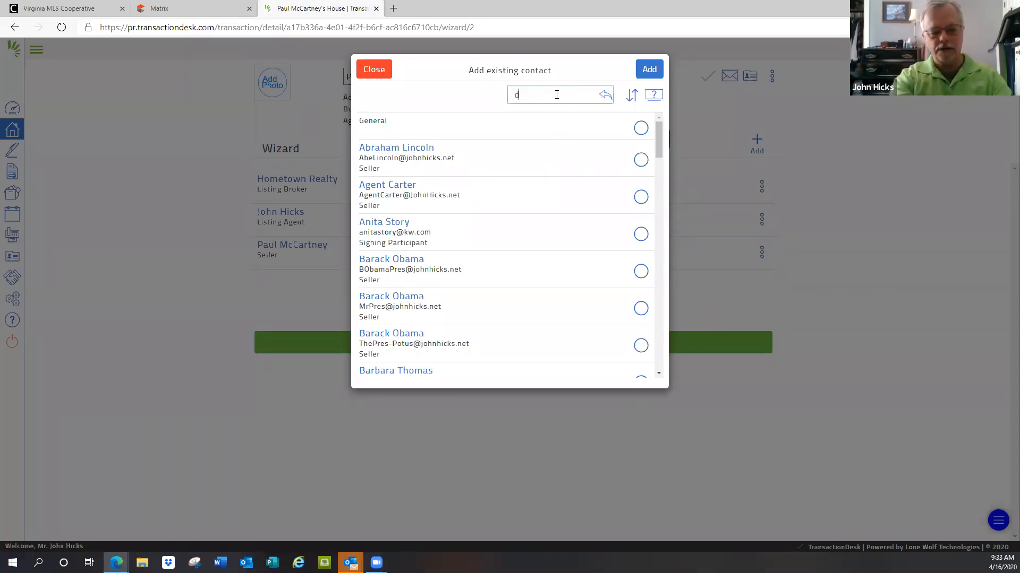
pyautogui.write('ewwy')
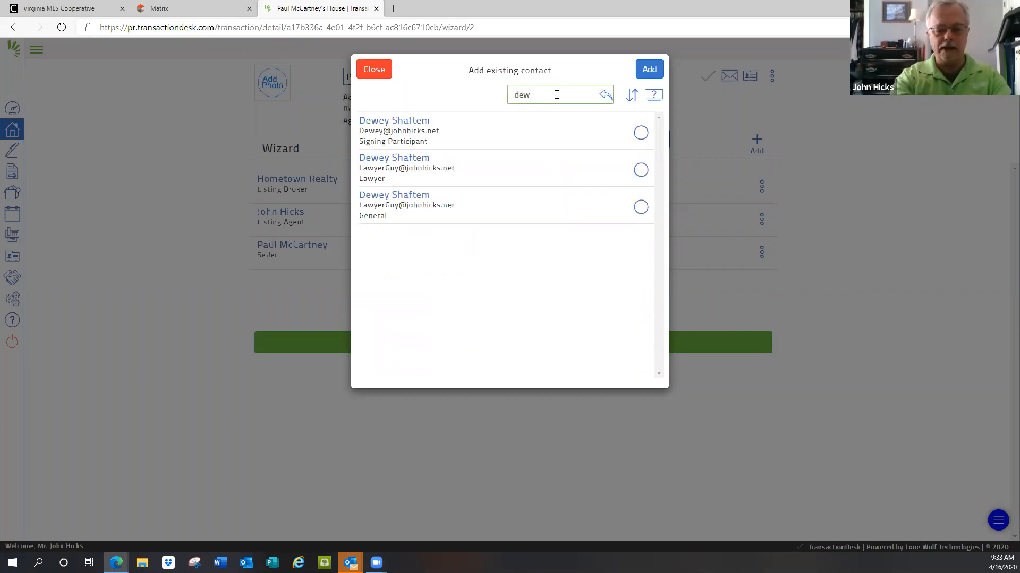
pyautogui.press('BackSpace')
pyautogui.press('BackSpace')
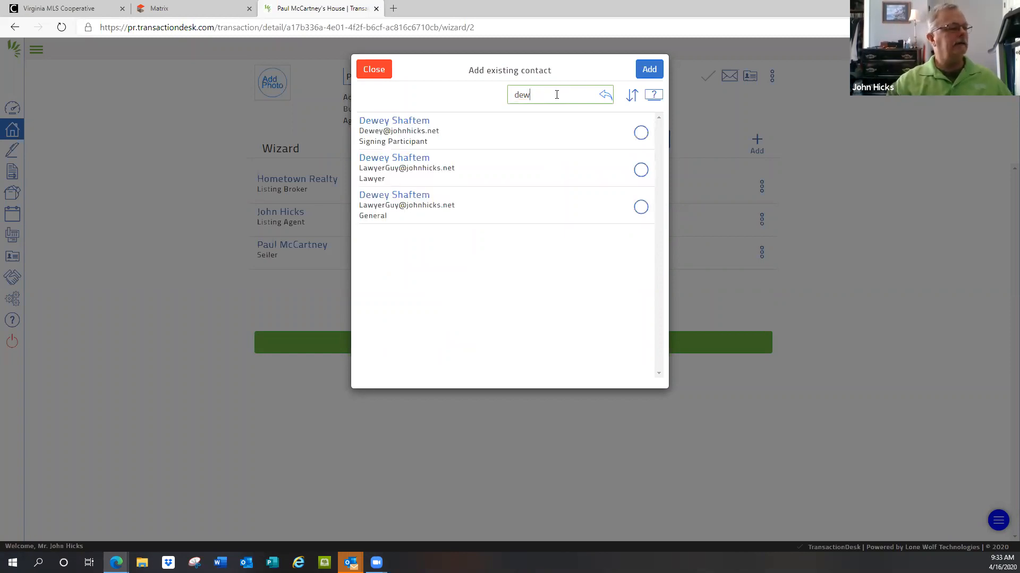
# Step: Add the matching contact listed as Lawyer to the transaction and save it
pyautogui.click(641, 170)
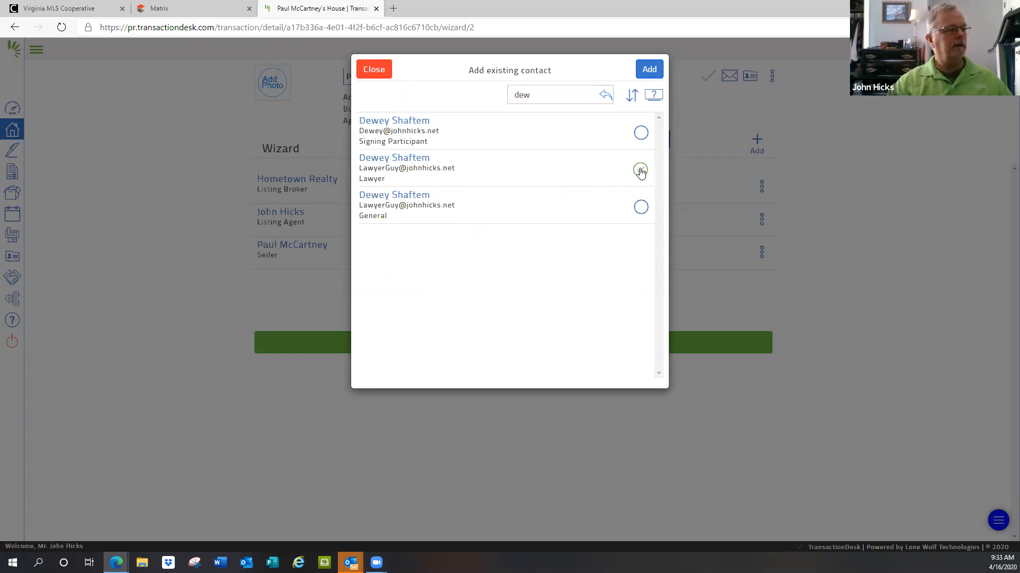
pyautogui.click(650, 70)
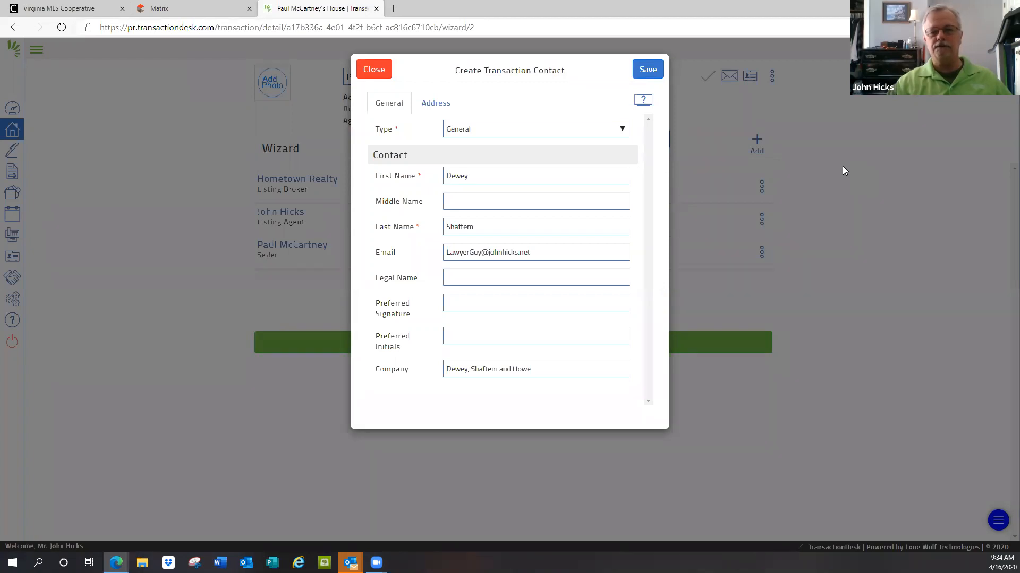
pyautogui.click(649, 70)
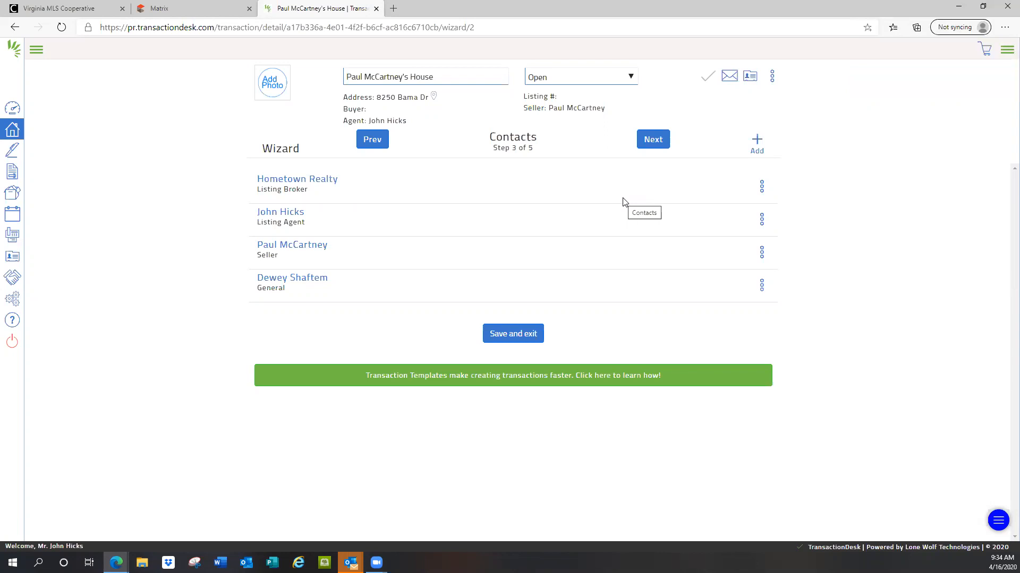
# Step: Advance the wizard to Forms and view the actions available for the Hometown Realty - Information Sheet
pyautogui.click(652, 140)
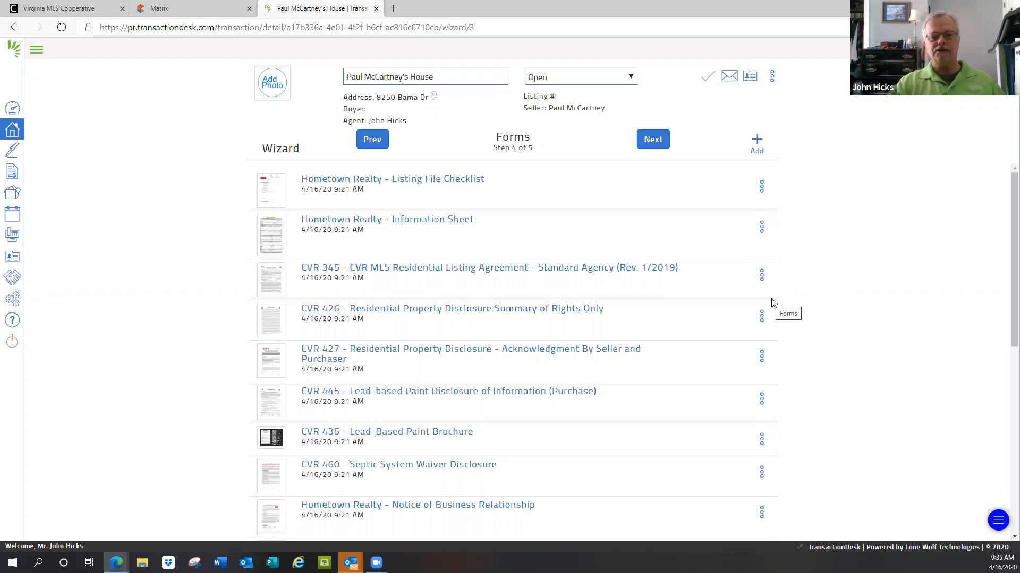
pyautogui.click(36, 52)
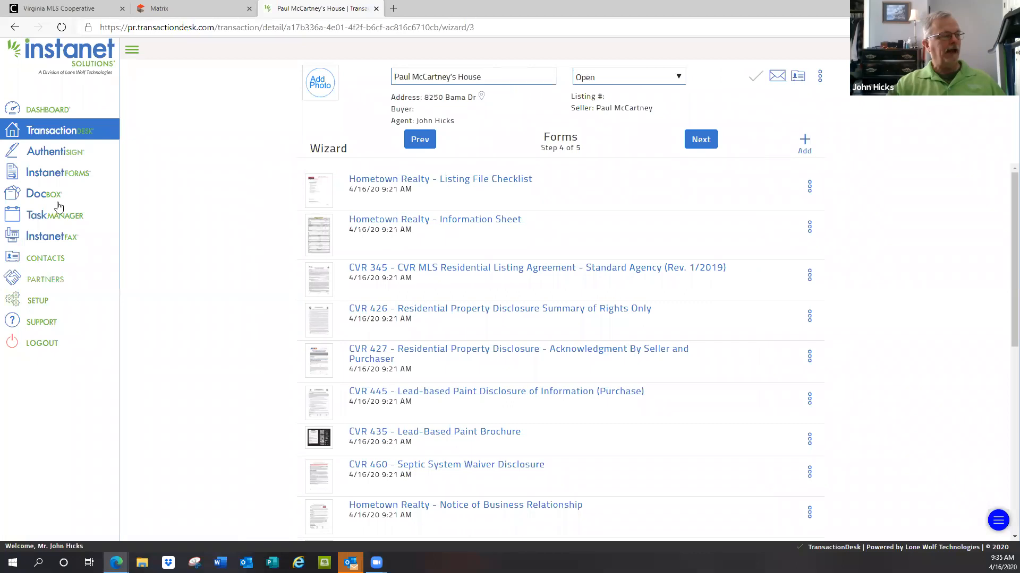
pyautogui.click(132, 50)
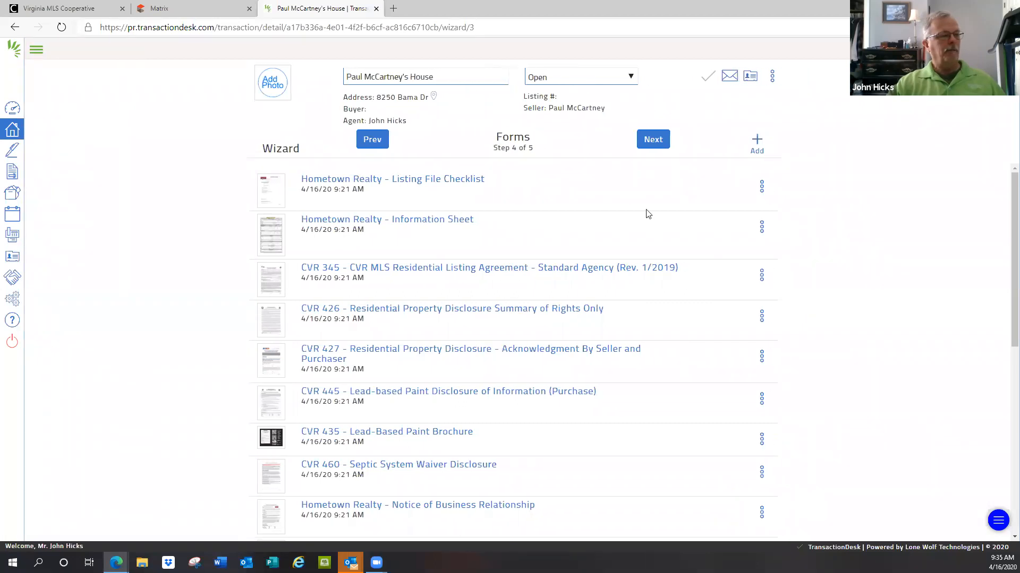
pyautogui.click(762, 228)
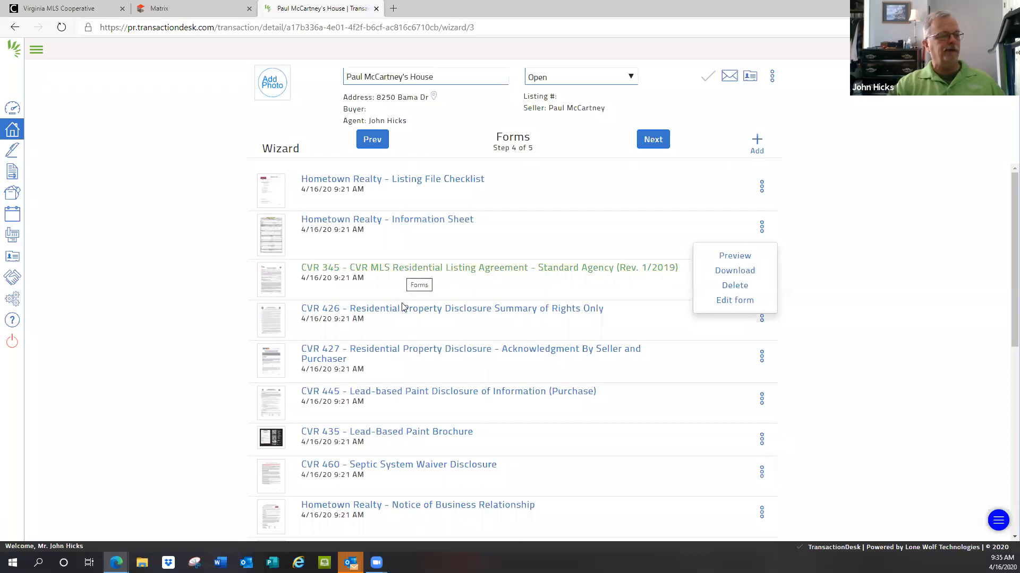
pyautogui.click(817, 224)
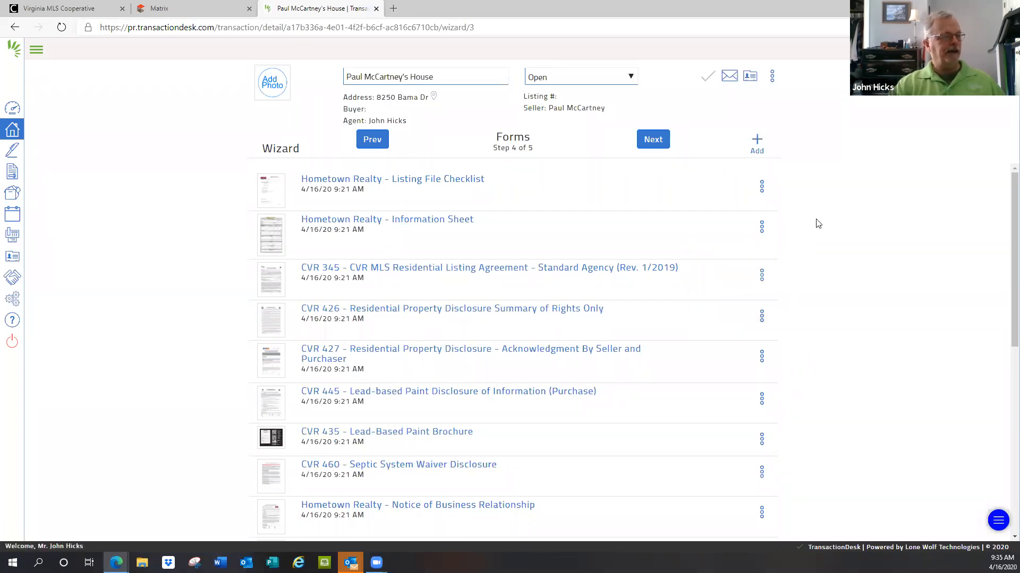
# Step: Delete the CVR 445 Lead-based Paint Disclosure of Information (Purchase) and CVR 435 Lead-Based Paint Brochure from the transaction's forms
pyautogui.scroll(-1, 539, 350)
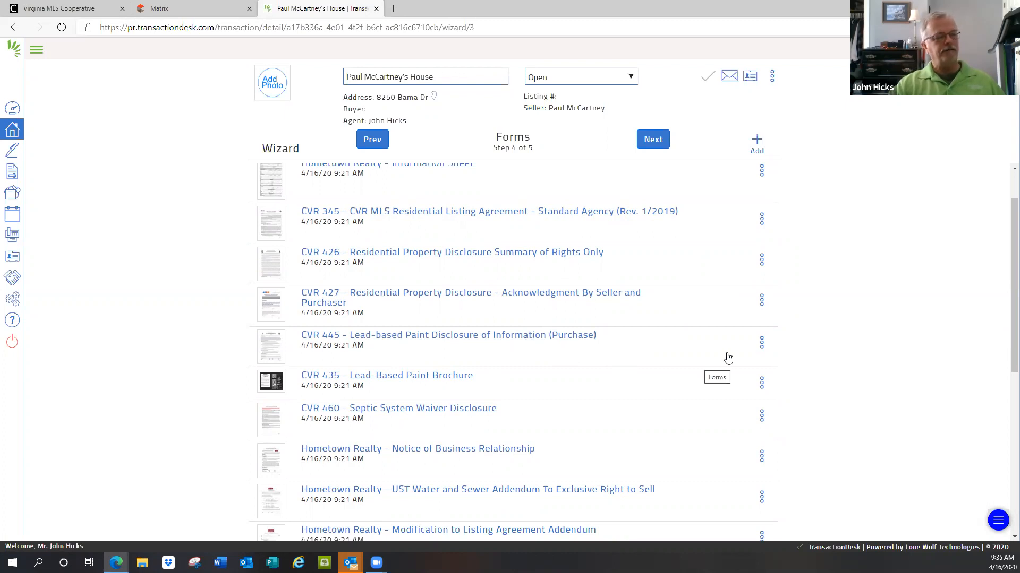
pyautogui.click(762, 342)
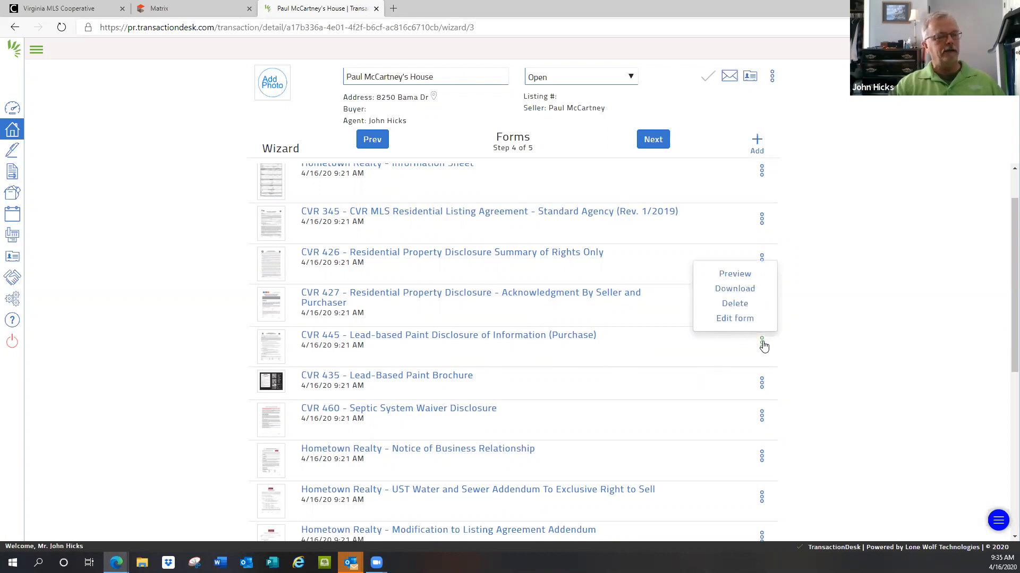
pyautogui.click(737, 305)
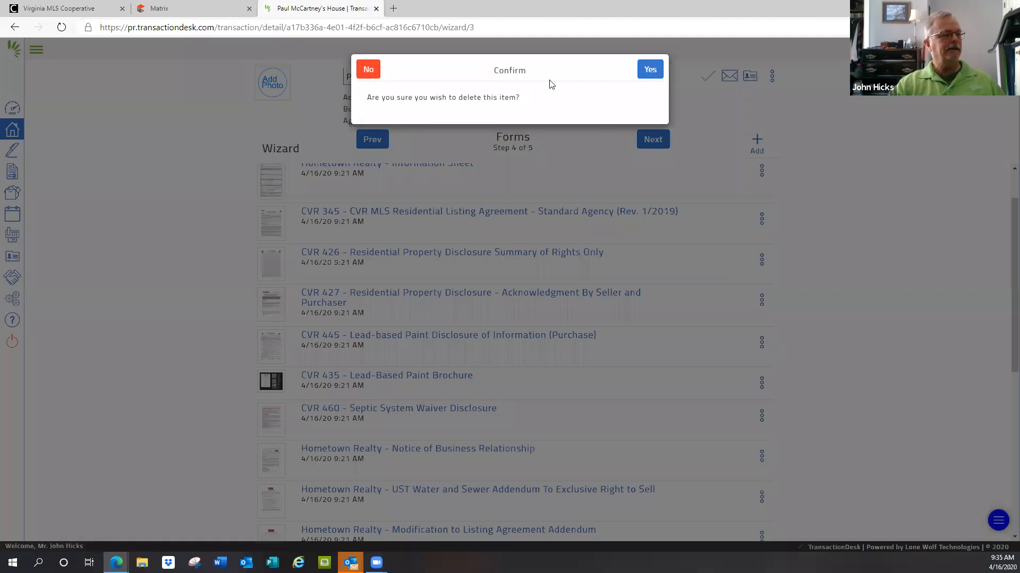
pyautogui.click(654, 72)
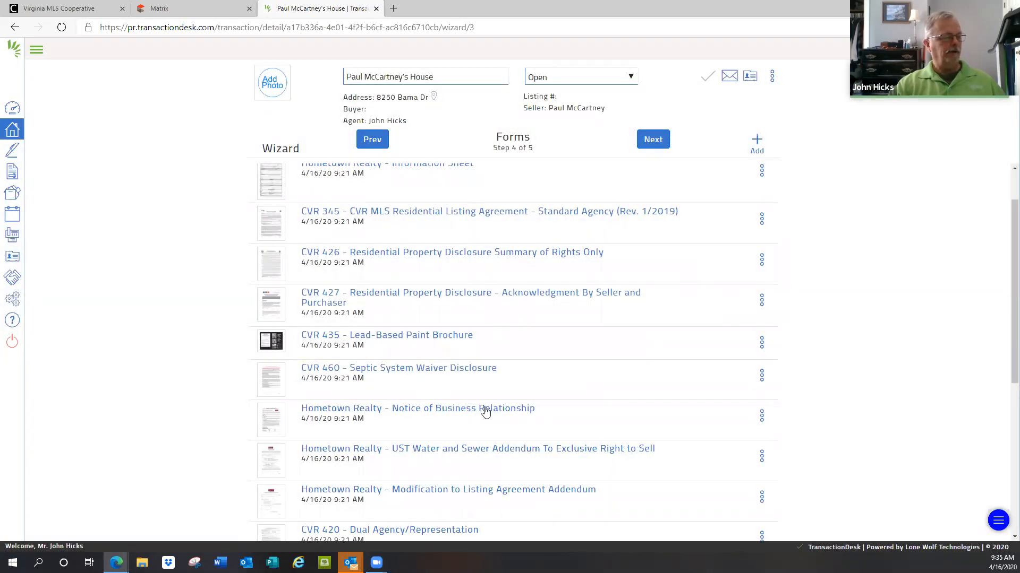
pyautogui.click(762, 342)
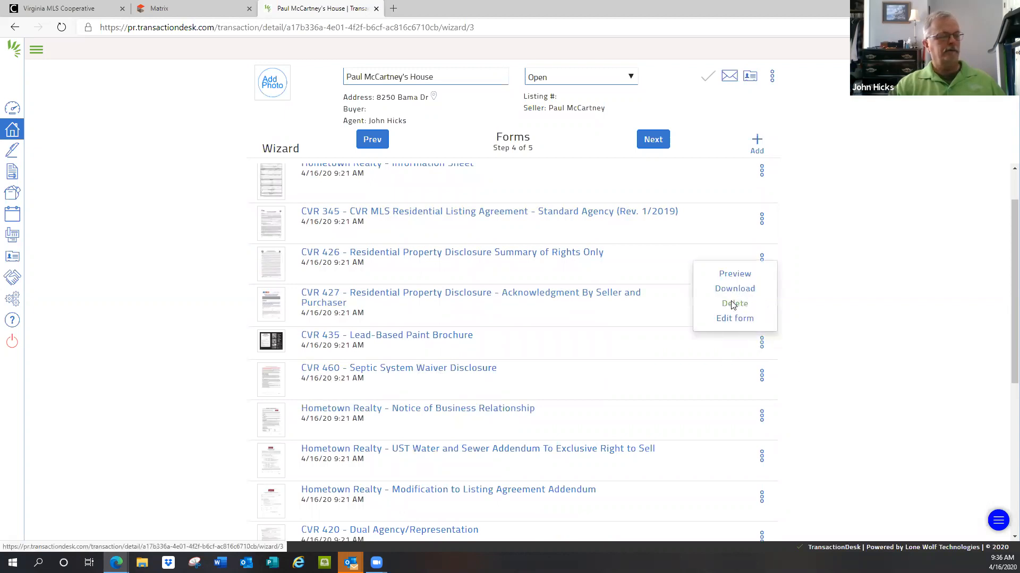
pyautogui.click(734, 303)
pyautogui.click(647, 72)
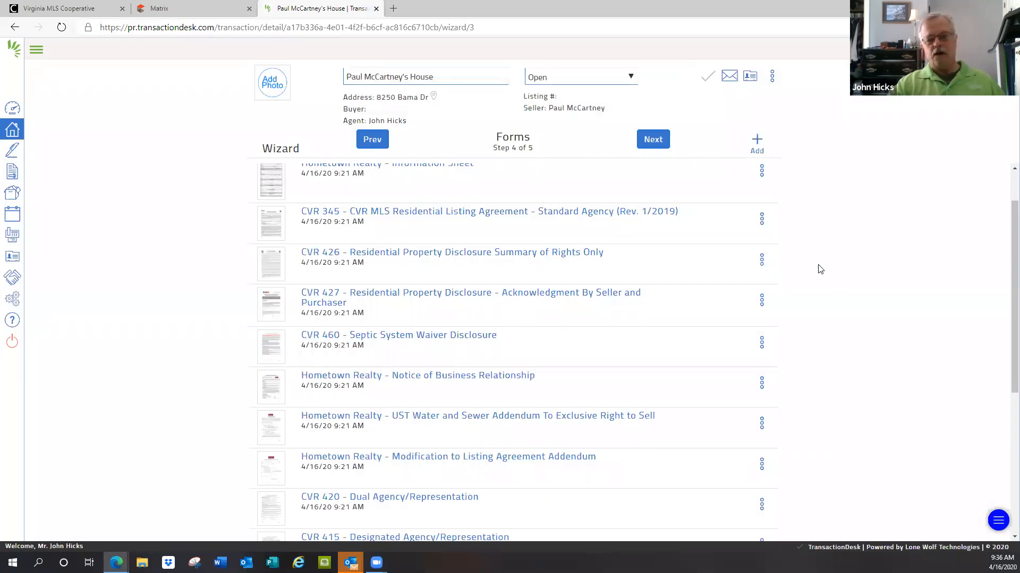
# Step: Add the CVR 150 - Coming Soon Addendum from CVRMLS Listing Agreements/Related Forms and check it in the transaction's form list
pyautogui.click(757, 143)
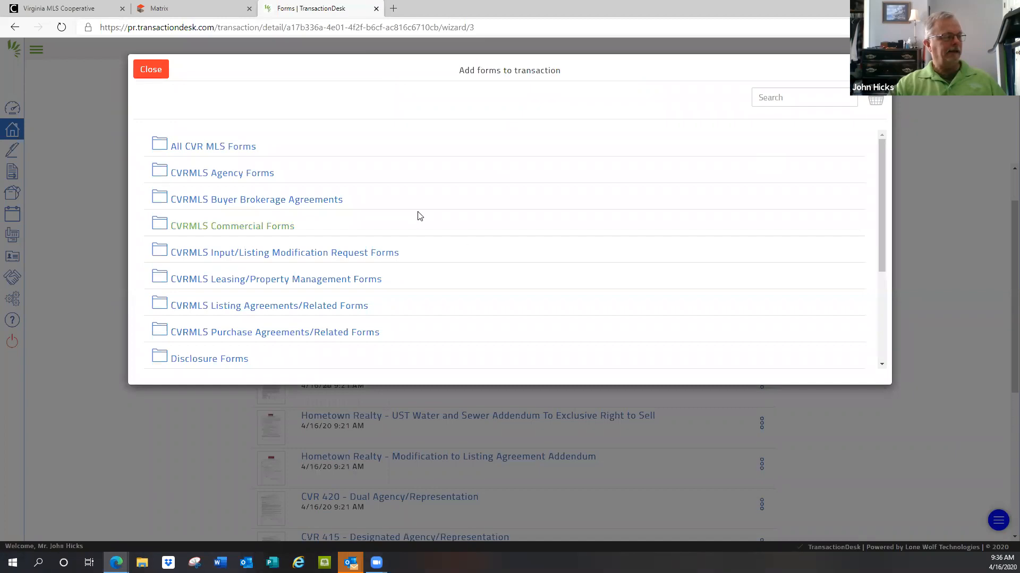
pyautogui.click(261, 310)
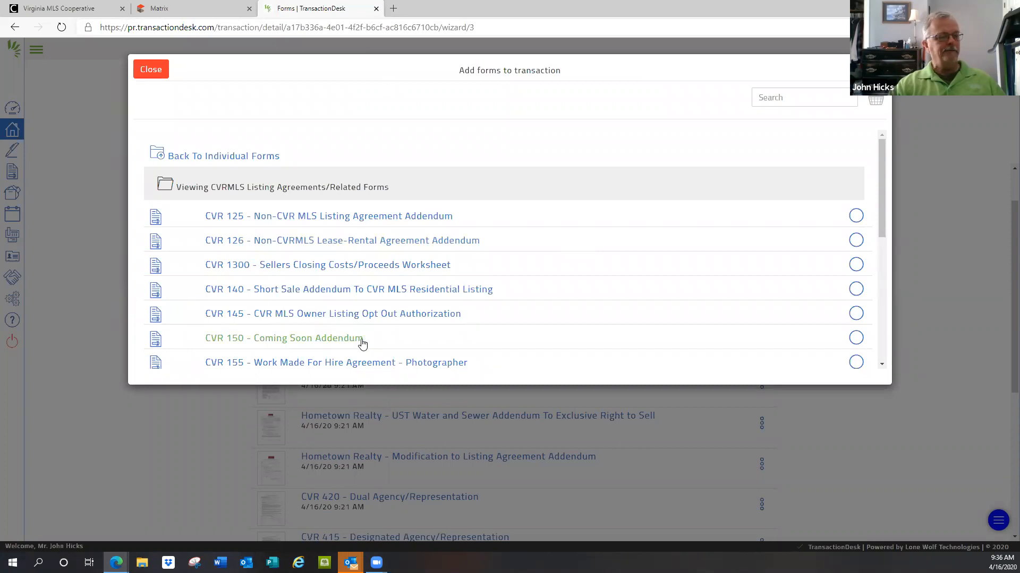
pyautogui.click(856, 338)
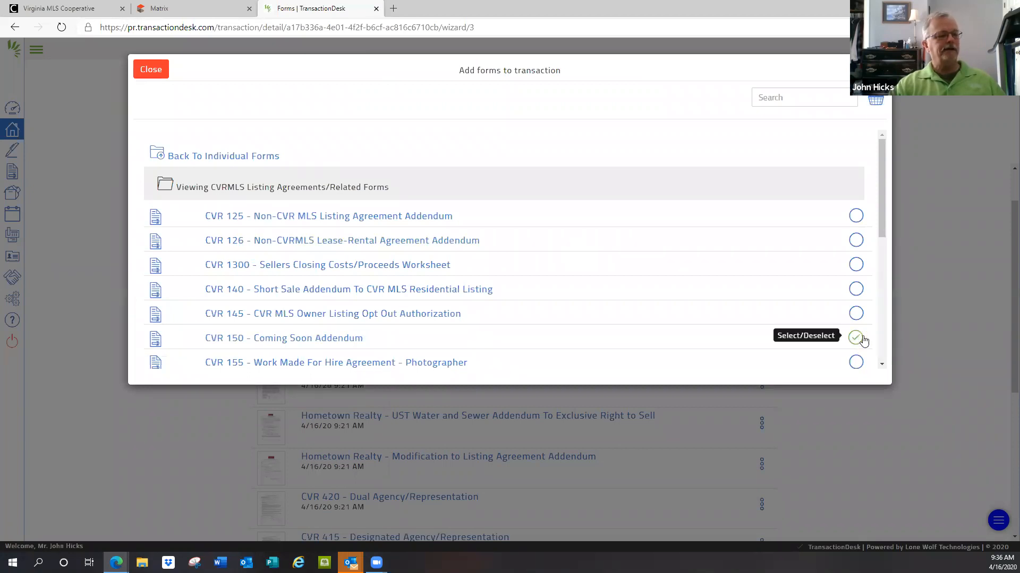
pyautogui.click(869, 70)
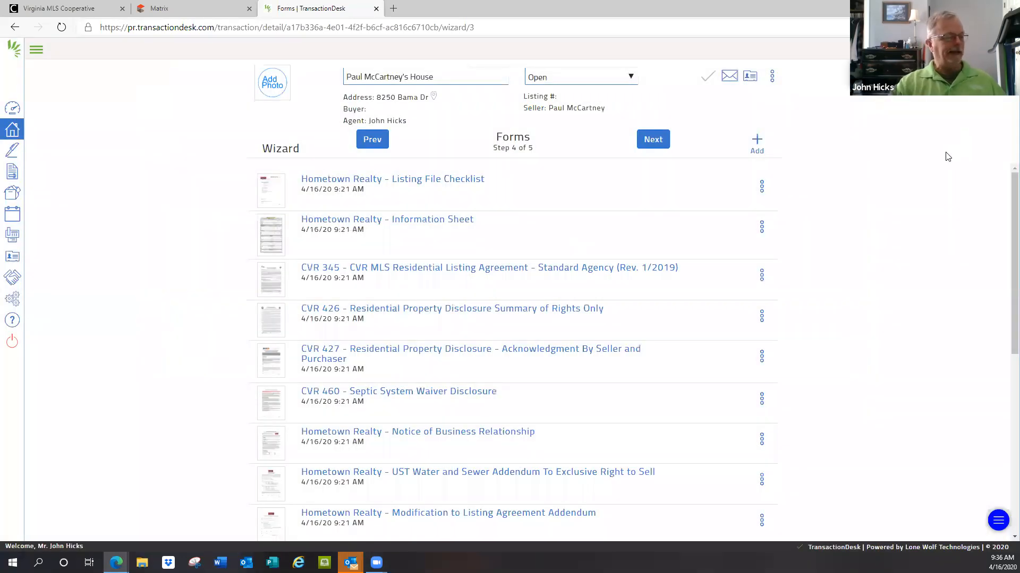
pyautogui.scroll(-2, 831, 262)
pyautogui.scroll(-2, 832, 263)
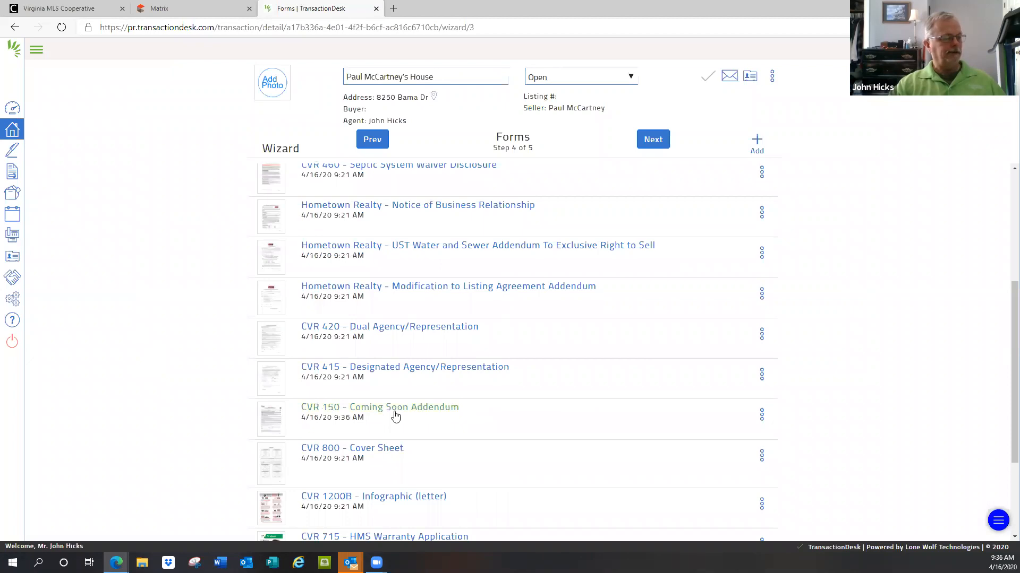
pyautogui.scroll(4, 880, 323)
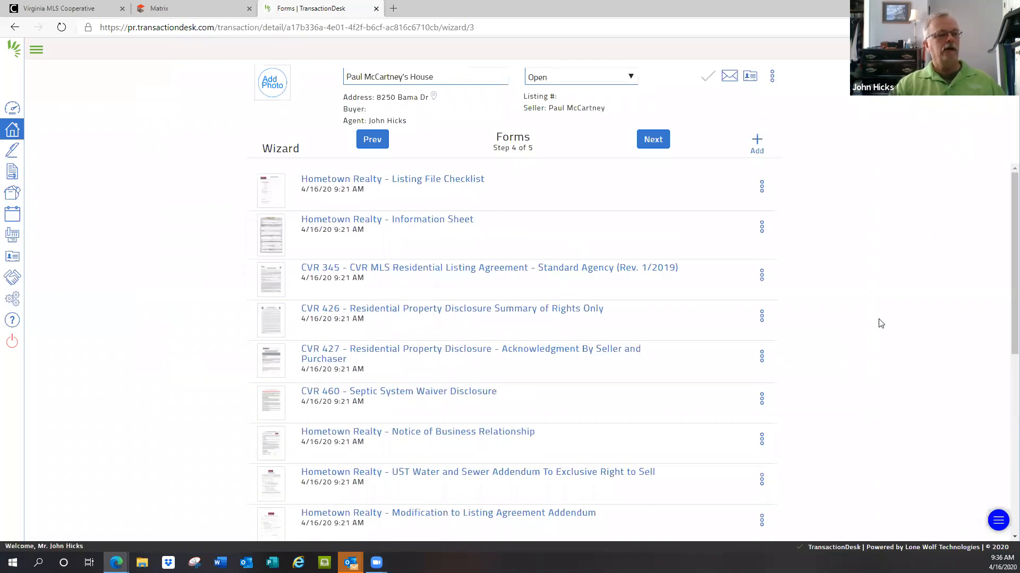
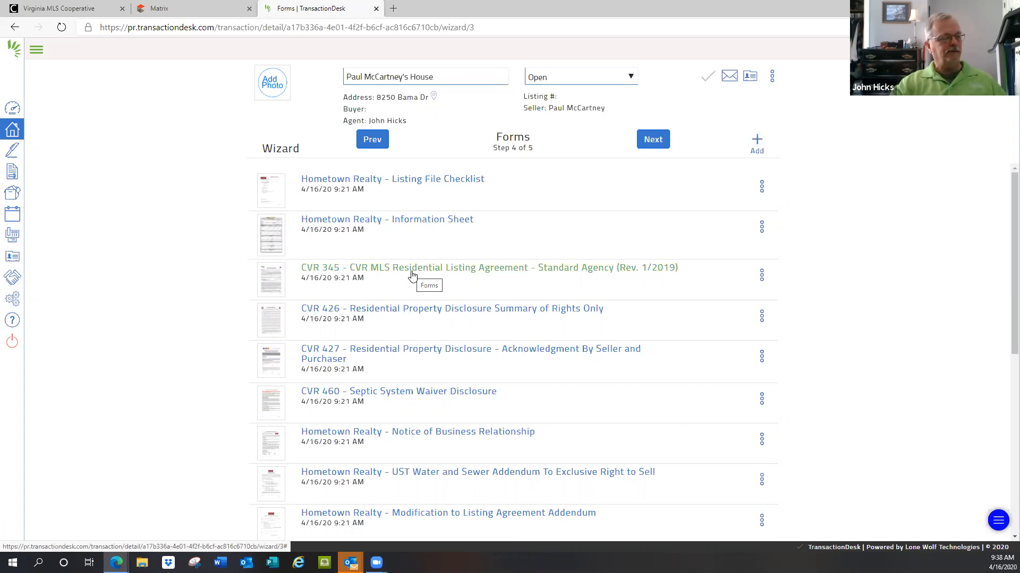
# Step: Open the CVR 345 - CVR MLS Residential Listing Agreement and enter Hanover as the property's City/County
pyautogui.scroll(-1, 412, 276)
pyautogui.scroll(1, 412, 275)
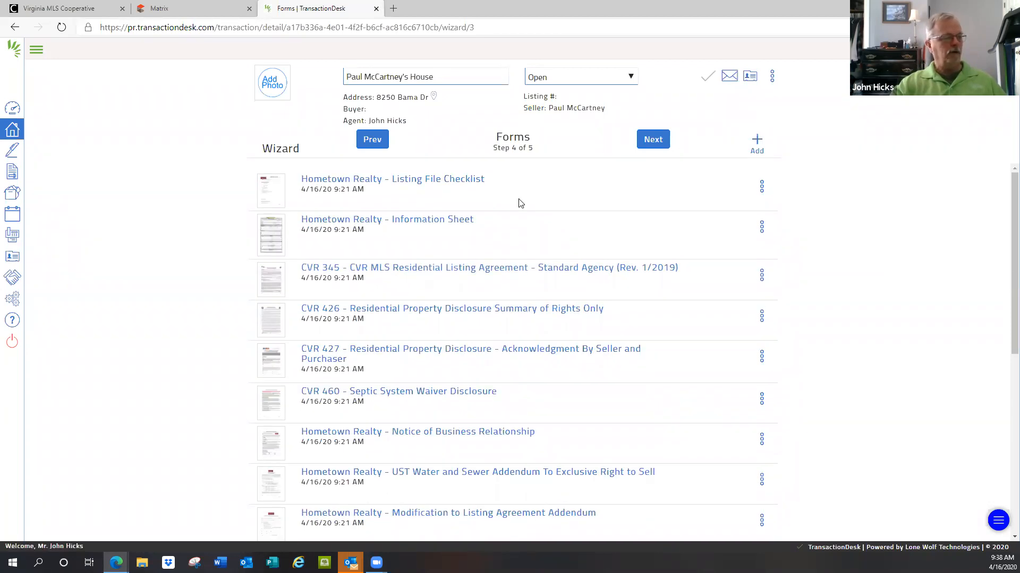
pyautogui.click(433, 271)
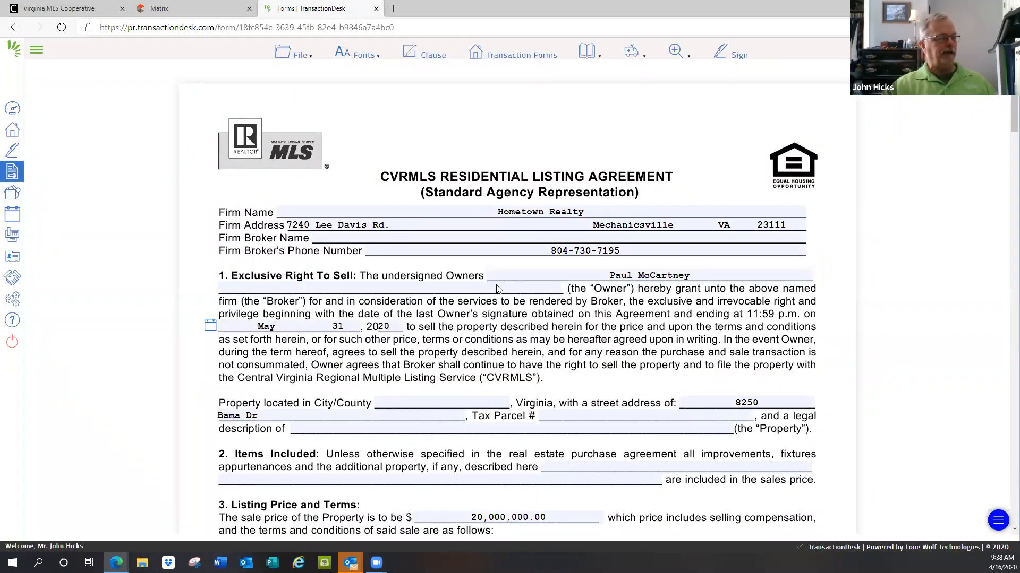
pyautogui.scroll(-1, 556, 314)
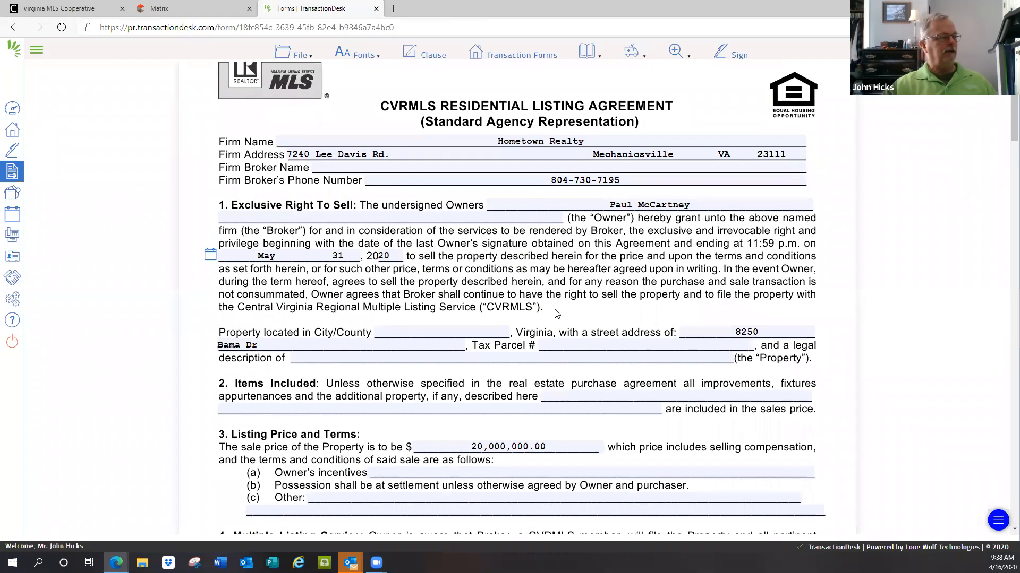
pyautogui.click(416, 328)
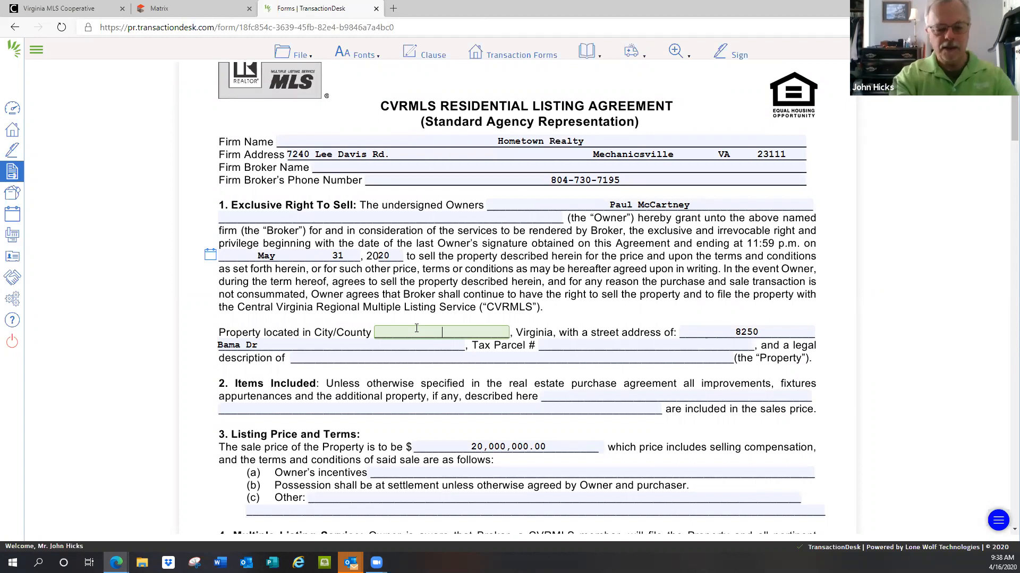
pyautogui.write('Hano')
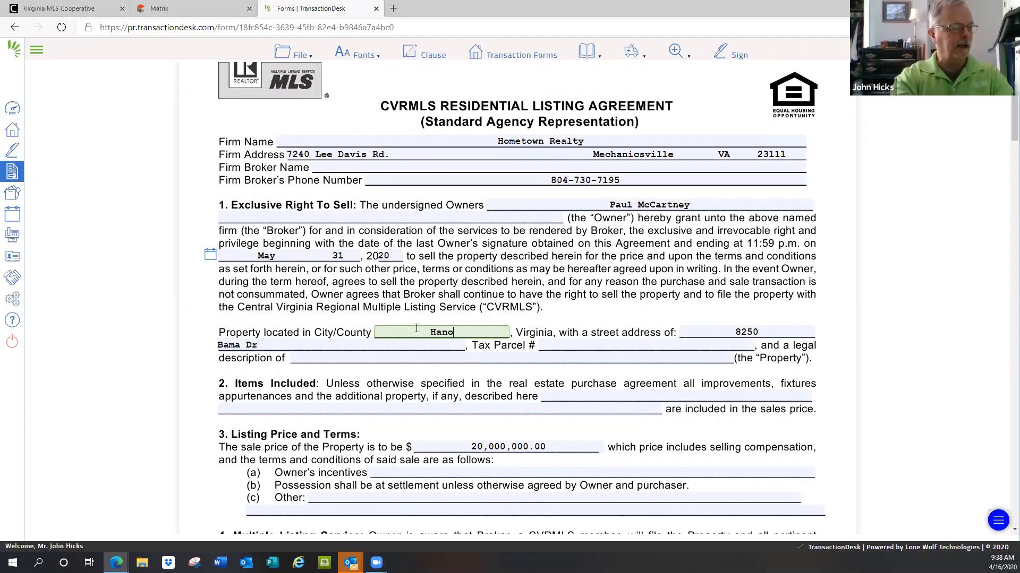
pyautogui.write('ver')
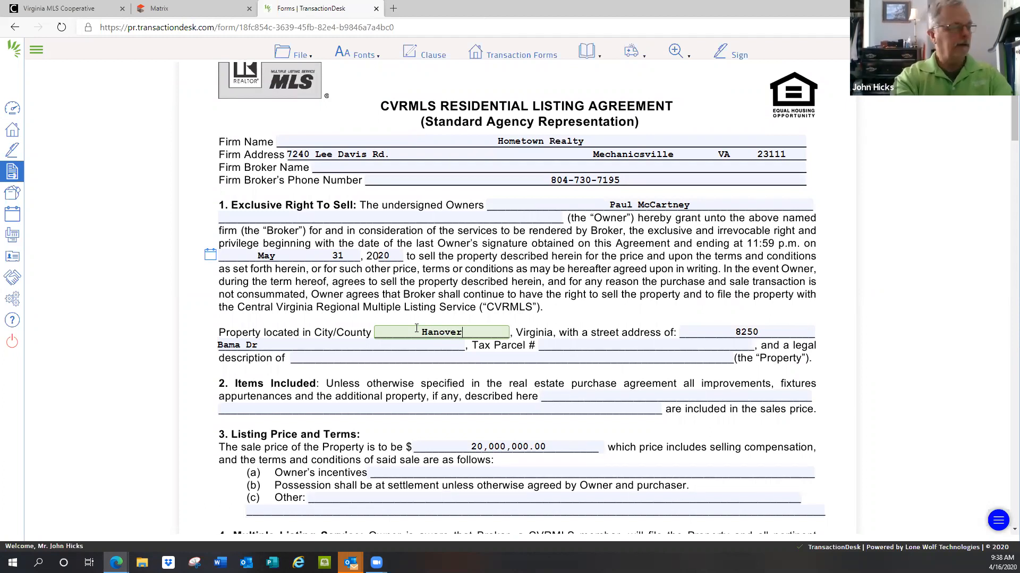
# Step: Enter the placeholder text ksdkfjlsdfsljsdlf as the Tax Parcel # and look over the rest of the listing agreement
pyautogui.press('Tab')
pyautogui.press('Tab')
pyautogui.press('Tab')
pyautogui.write('ksdkfjlsdfsljsdlf')
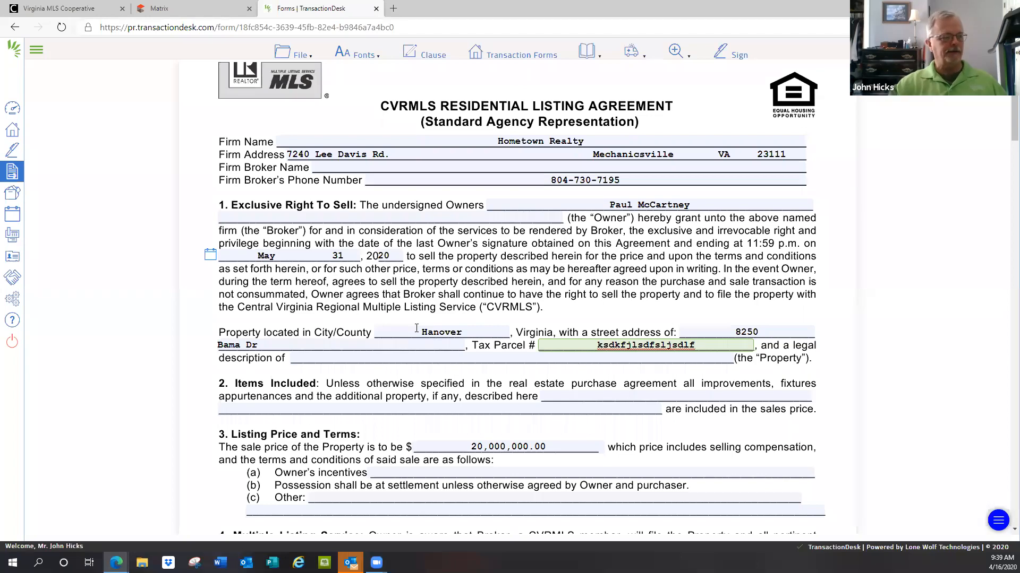
pyautogui.scroll(-5, 535, 229)
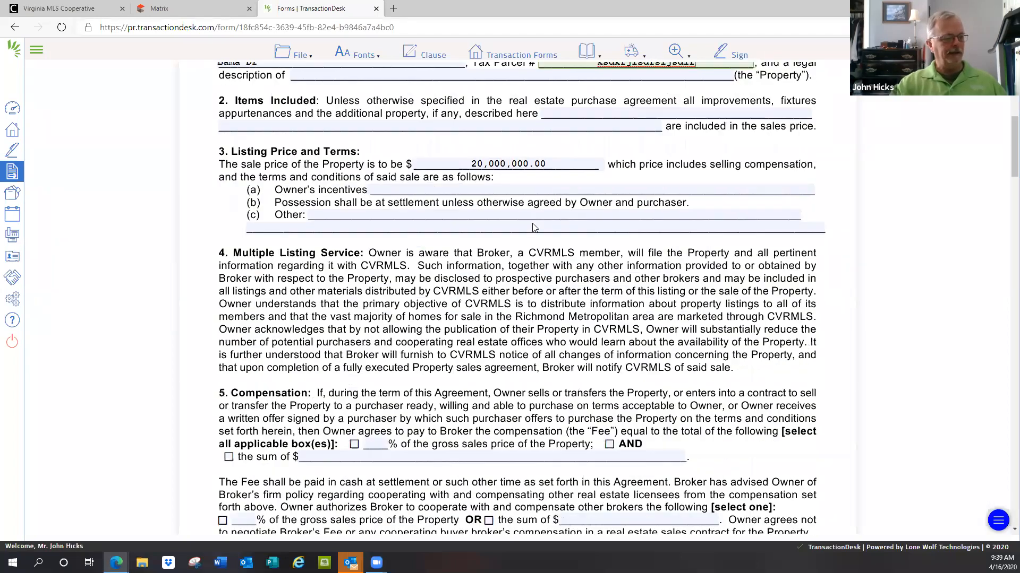
pyautogui.scroll(-2, 534, 228)
pyautogui.scroll(7, 535, 228)
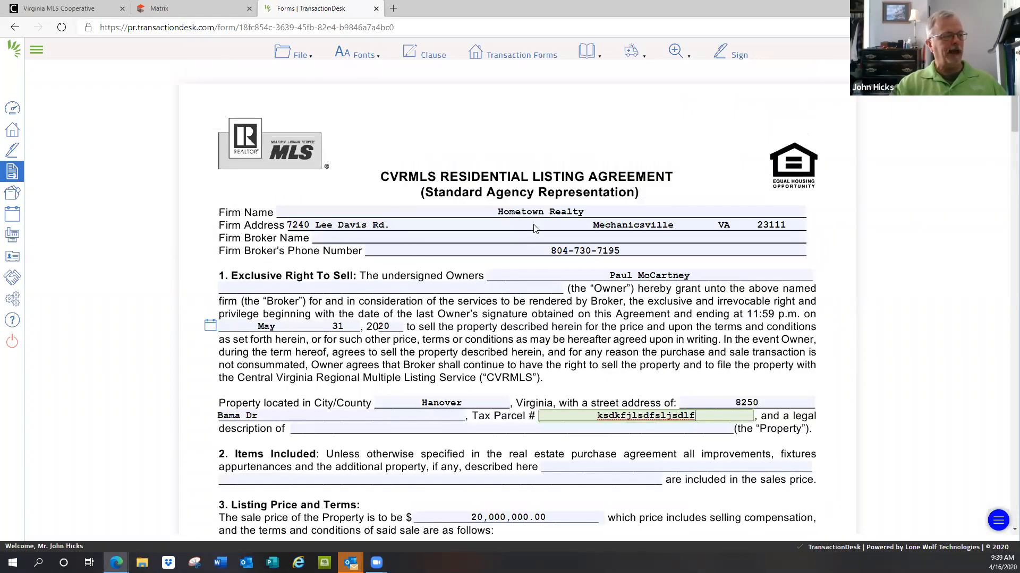
# Step: Look over the file actions available for the listing agreement and exit the form back to the transaction wizard
pyautogui.click(302, 59)
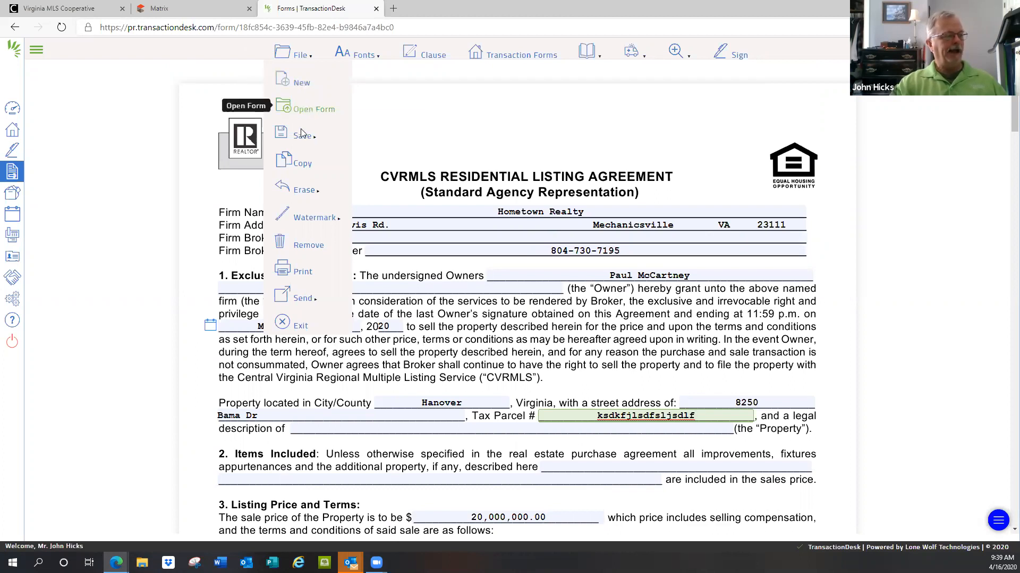
pyautogui.moveTo(301, 138)
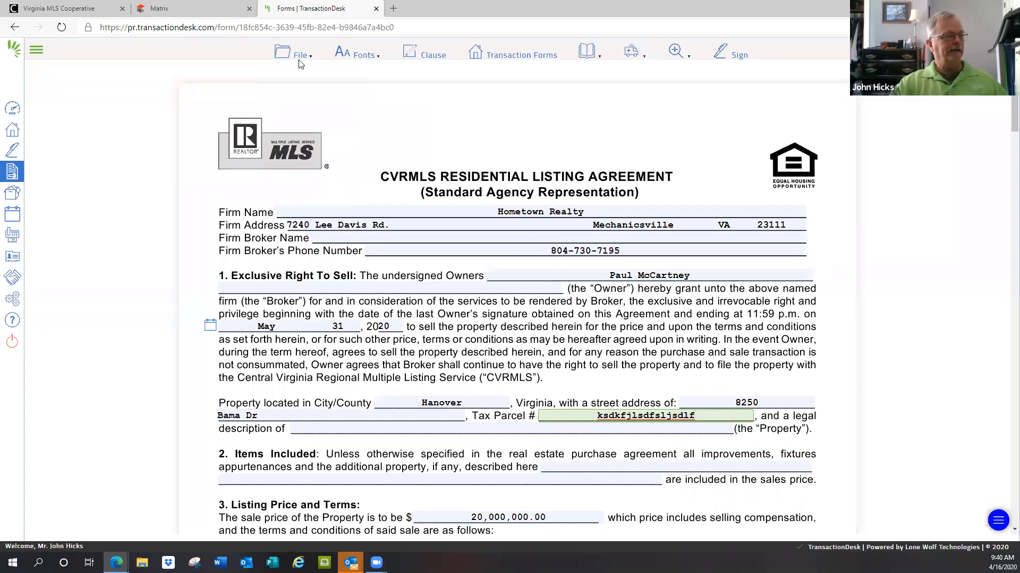
pyautogui.moveTo(300, 57)
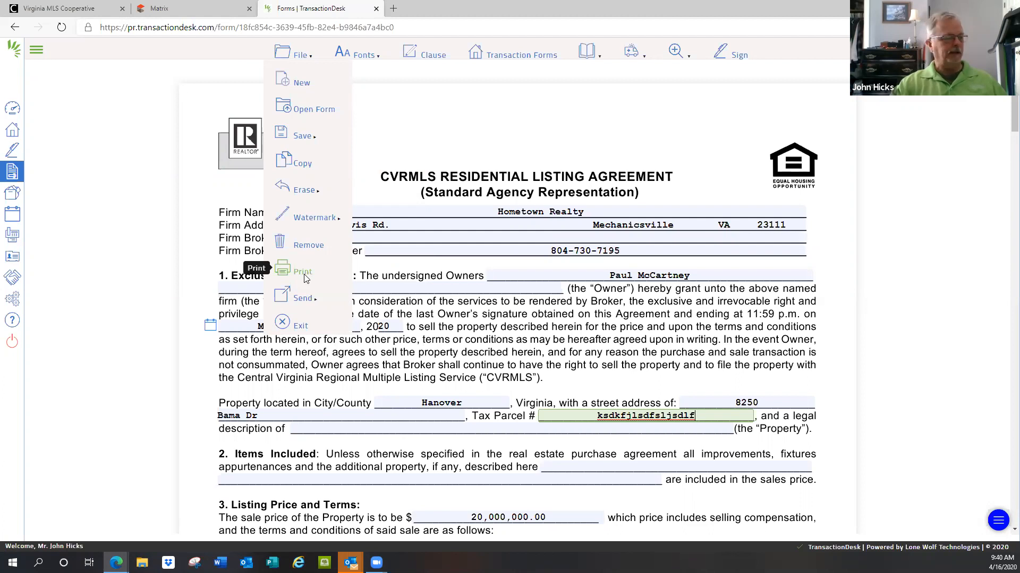
pyautogui.moveTo(311, 299)
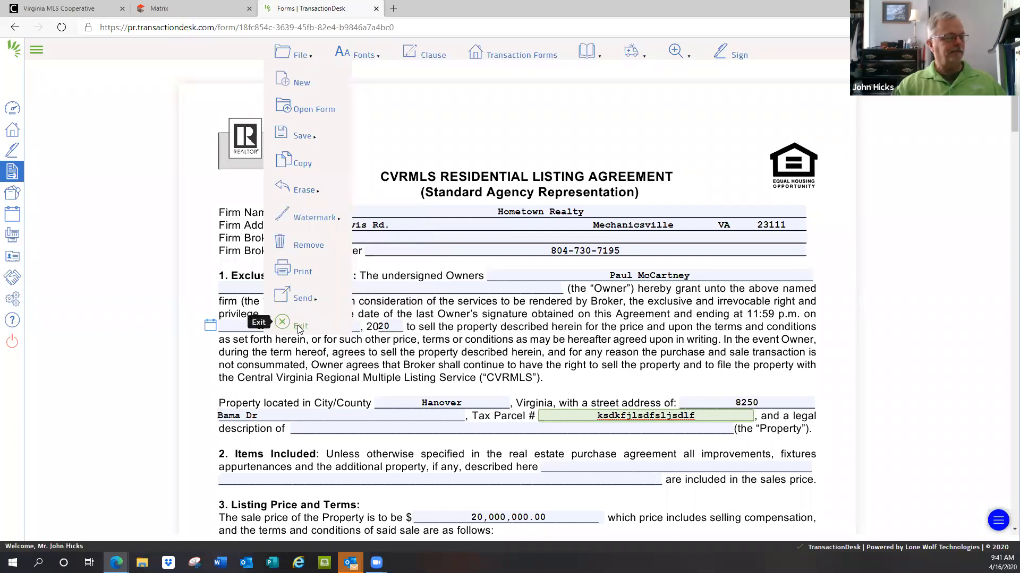
pyautogui.click(299, 328)
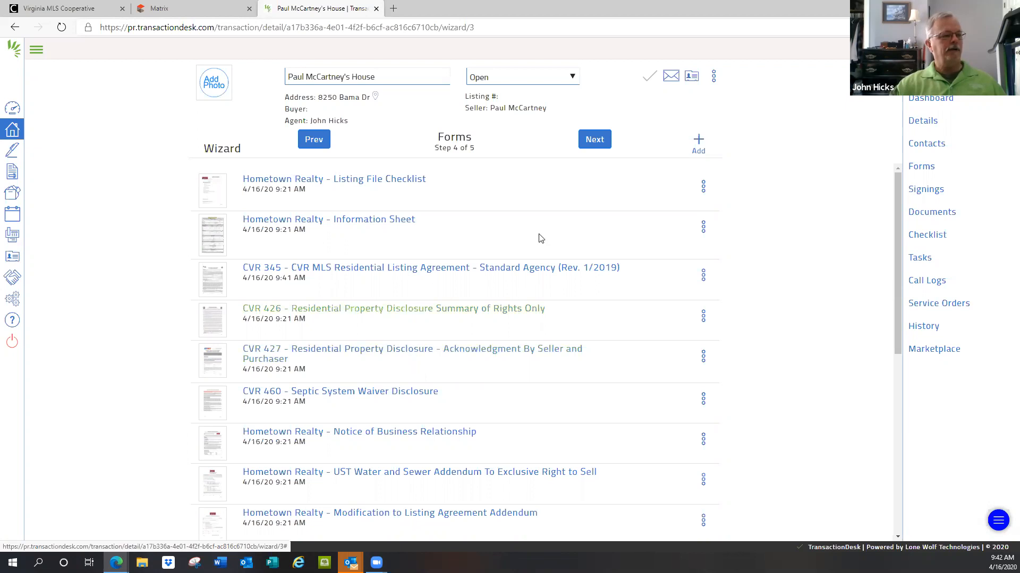
# Step: Advance the wizard to Documents and upload the file Income 2019.xlsx to the transaction
pyautogui.click(595, 139)
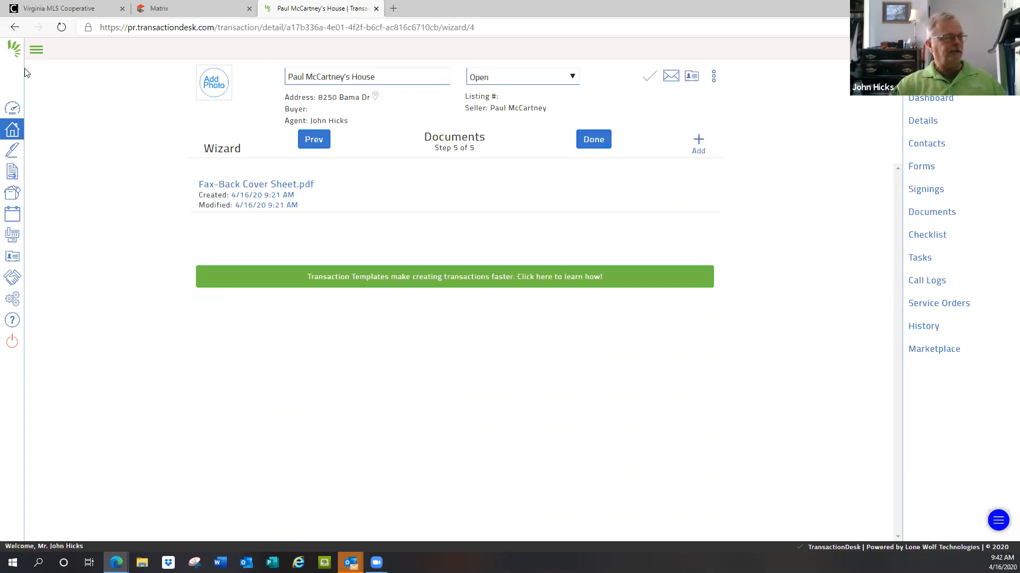
pyautogui.click(36, 49)
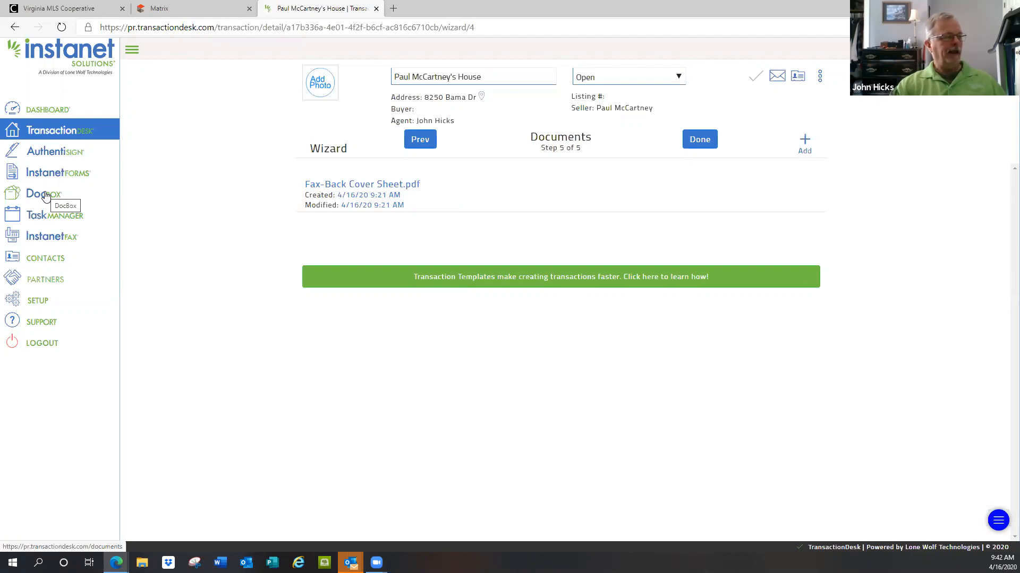
pyautogui.click(132, 51)
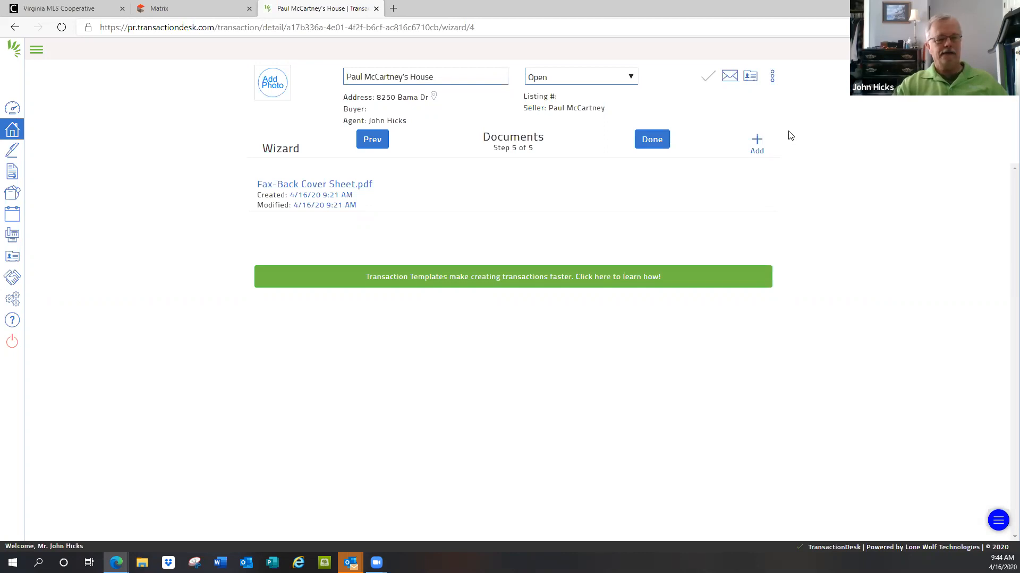
pyautogui.click(757, 141)
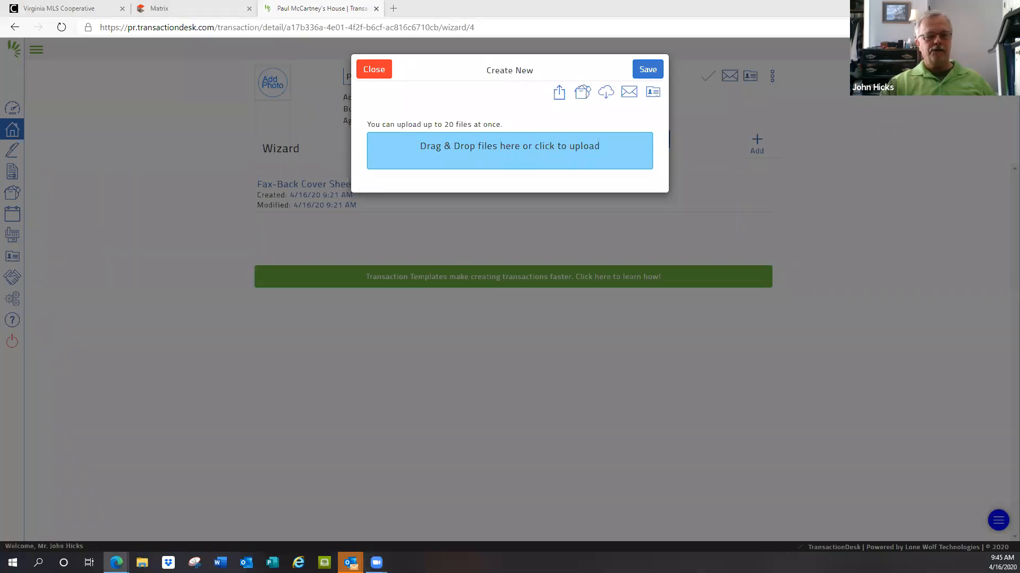
pyautogui.moveTo(790, 312); pyautogui.dragTo(498, 148)
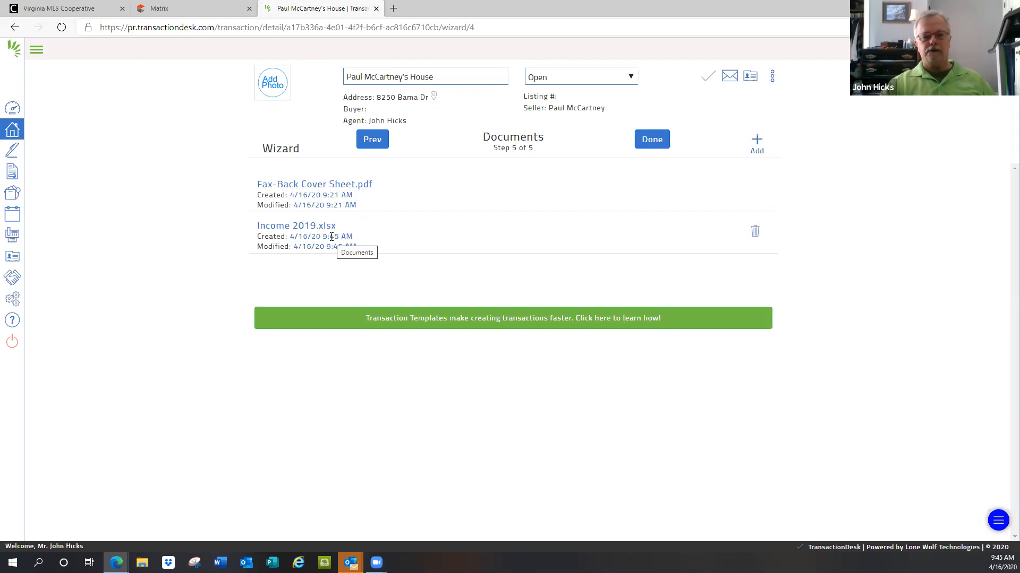
# Step: Upload the PDF Feb 23-2020 from the computer's Song Sheets folder to the transaction's documents
pyautogui.click(757, 141)
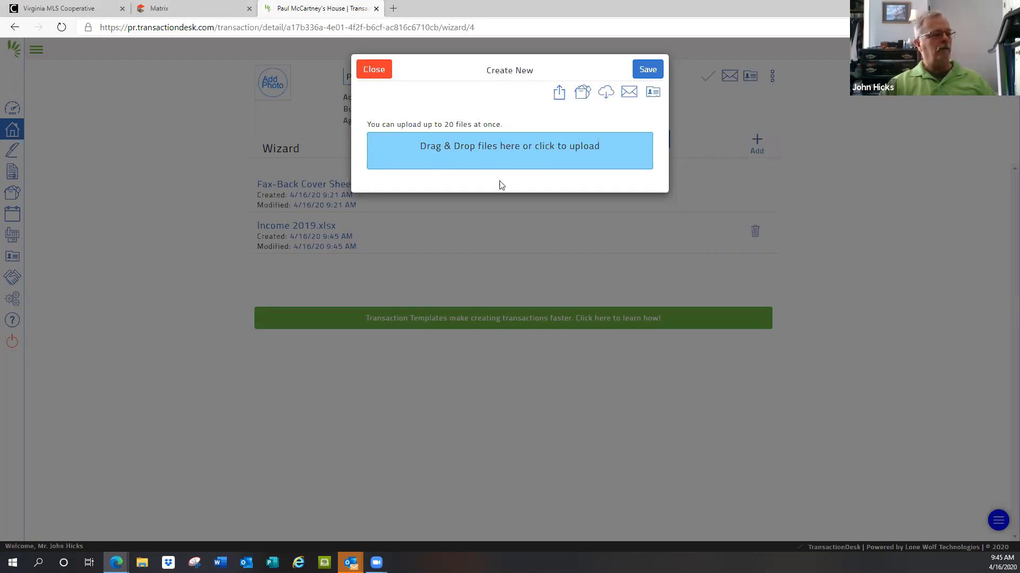
pyautogui.moveTo(542, 151); pyautogui.dragTo(544, 152)
pyautogui.click(545, 153)
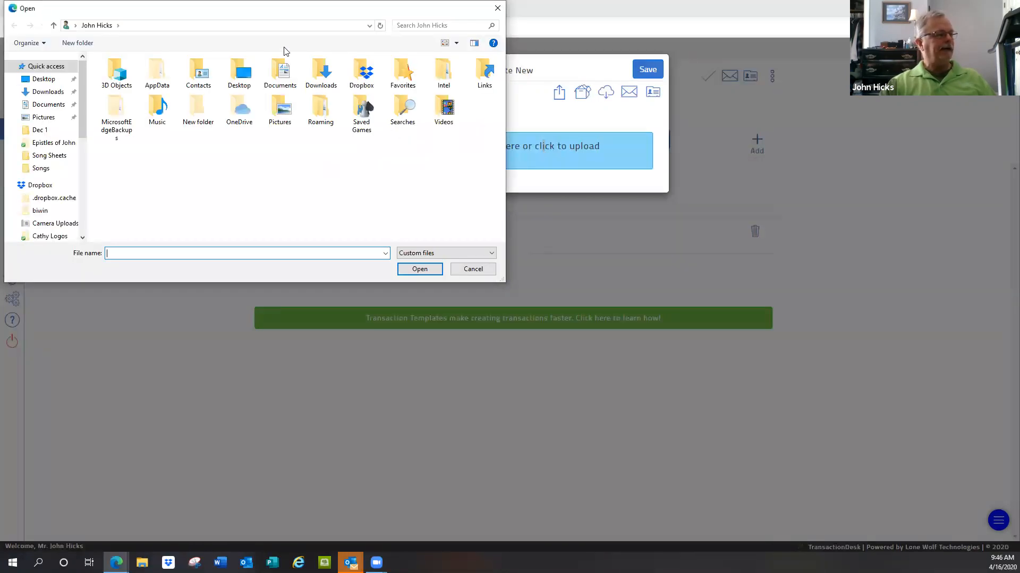
pyautogui.click(55, 157)
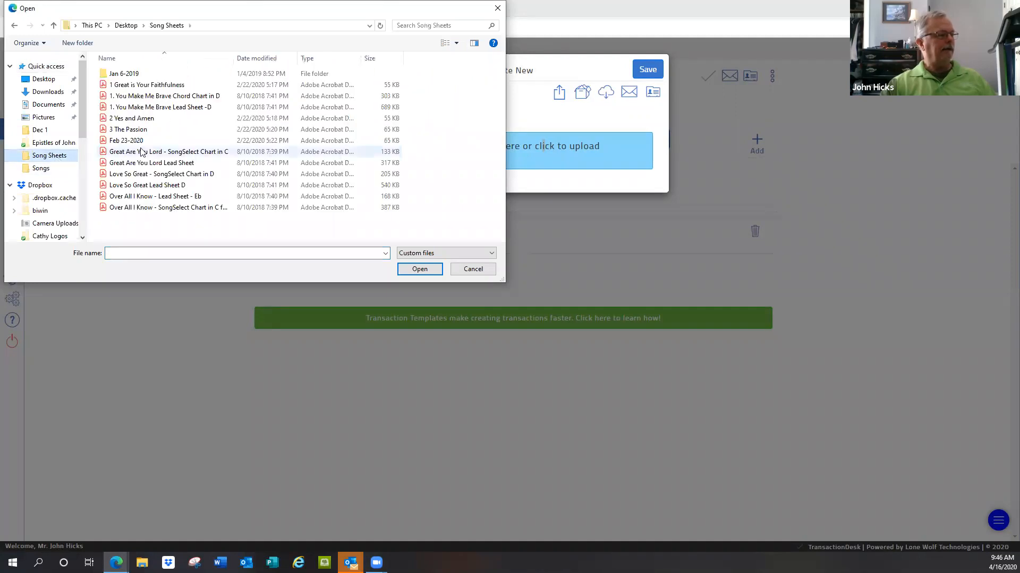
pyautogui.click(131, 142)
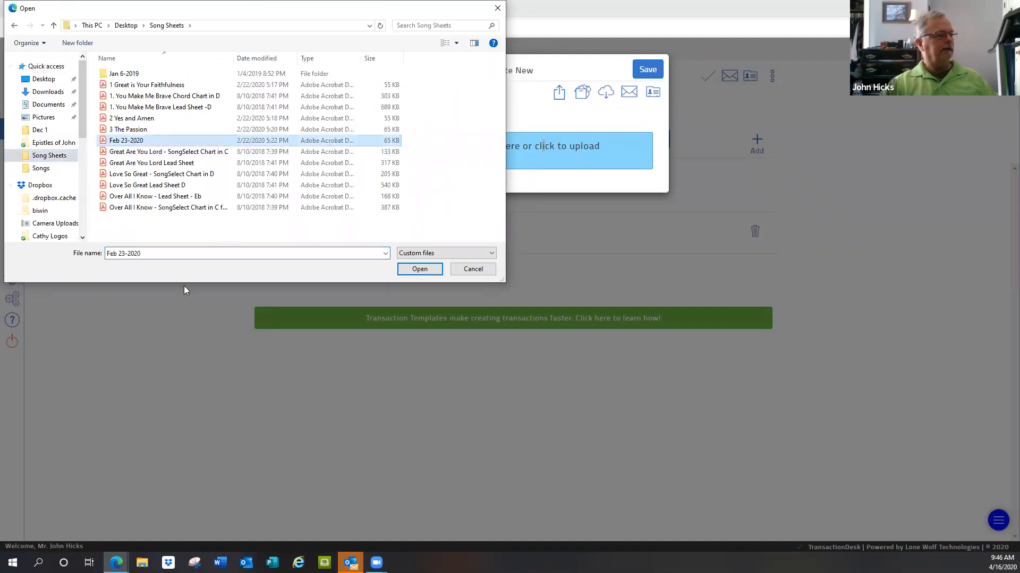
pyautogui.click(420, 269)
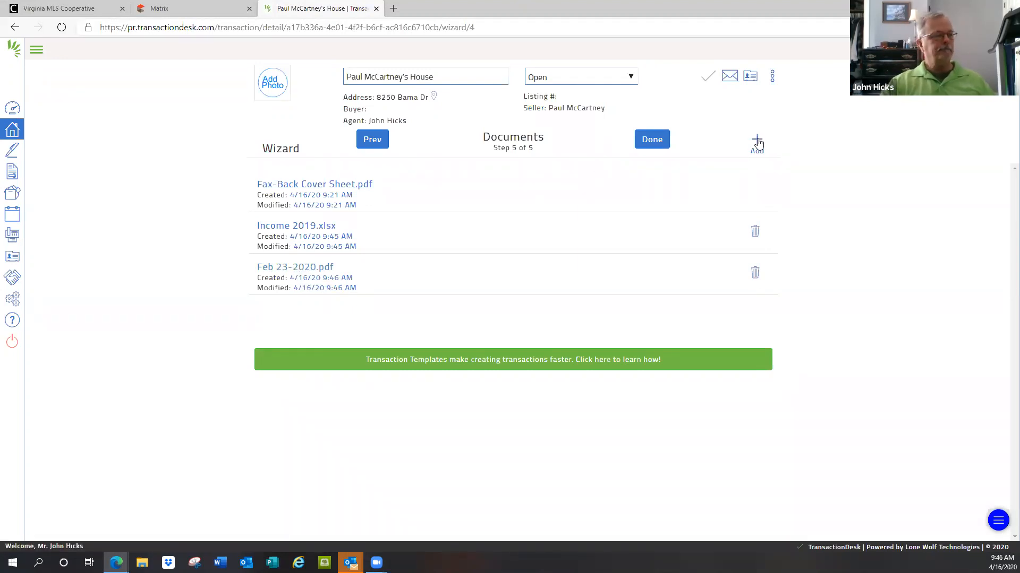
# Step: Copy Front2.jpg from DocBox's 1600 Pennsylvania Ave transaction folder into this transaction's documents and save the import
pyautogui.click(757, 140)
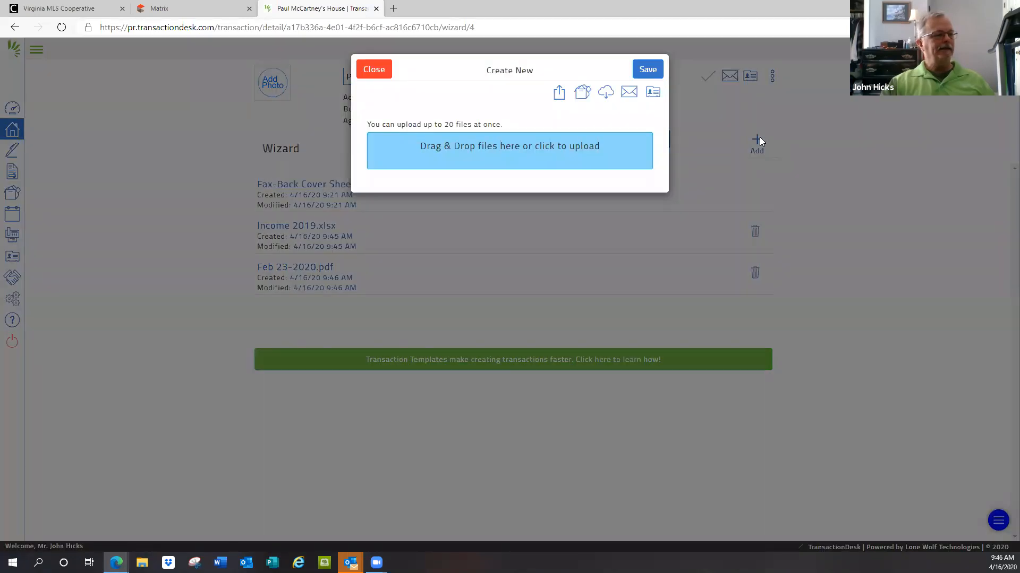
pyautogui.click(582, 94)
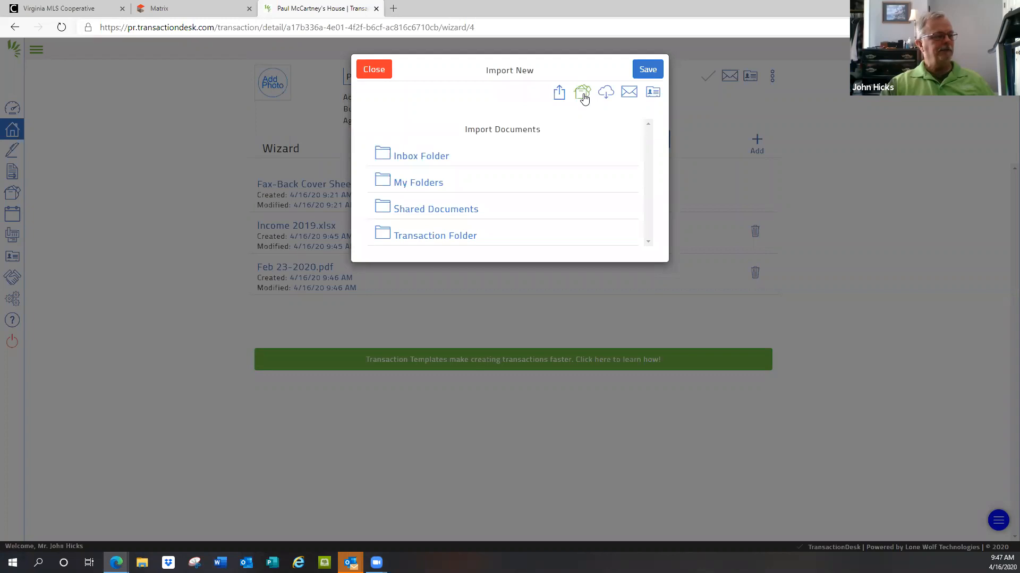
pyautogui.click(431, 238)
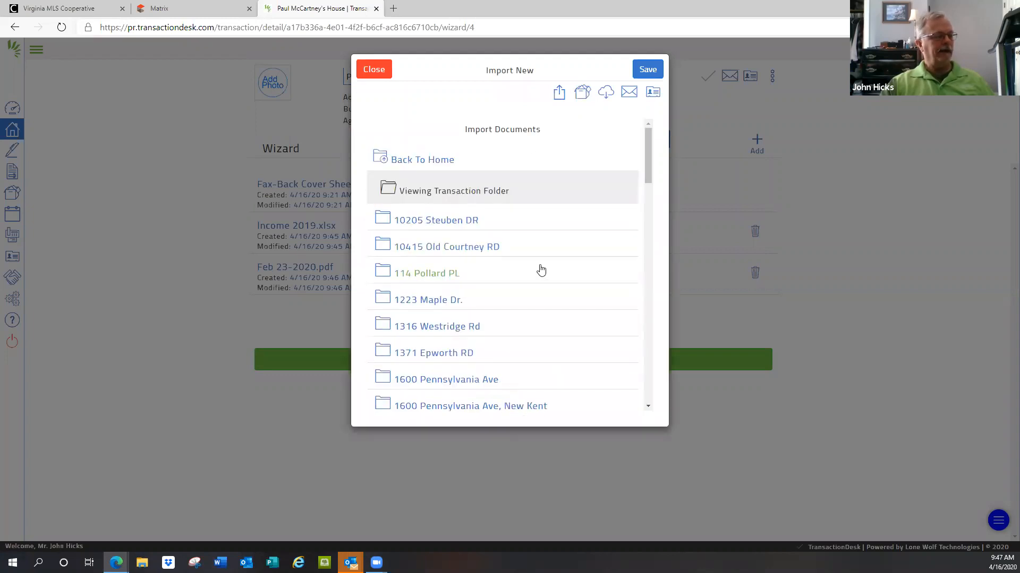
pyautogui.scroll(-1, 539, 268)
pyautogui.scroll(-7, 540, 270)
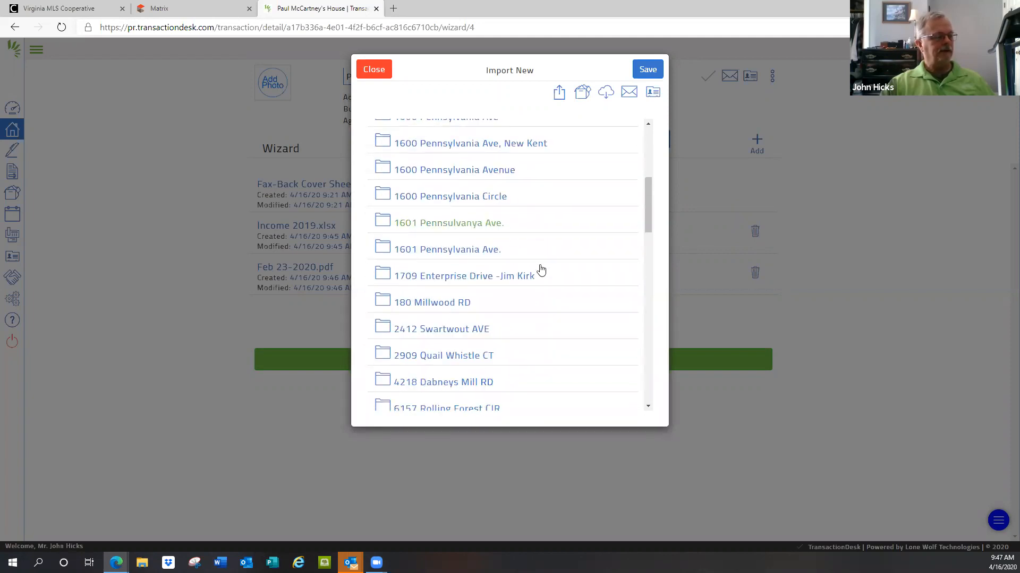
pyautogui.click(434, 304)
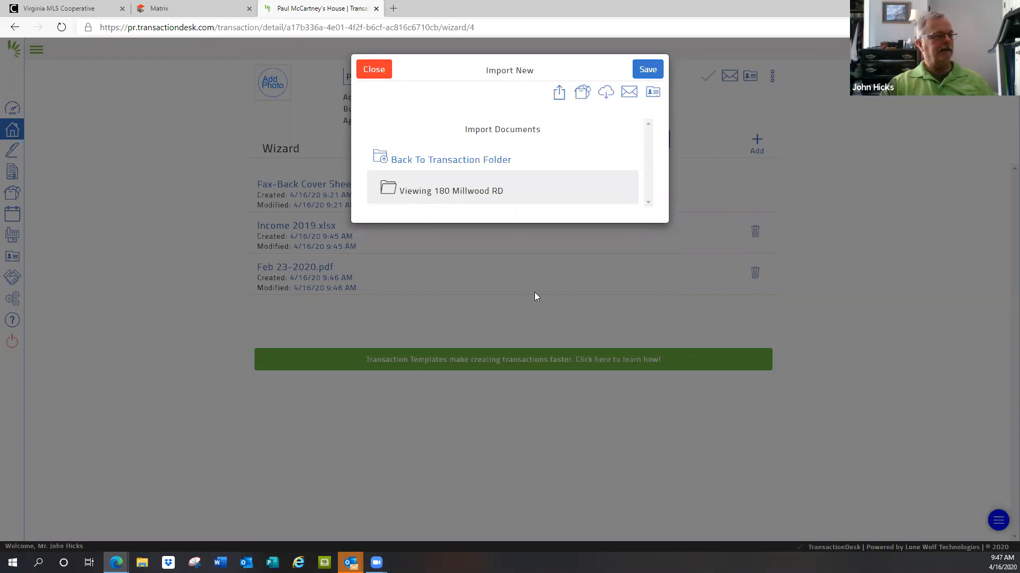
pyautogui.click(456, 163)
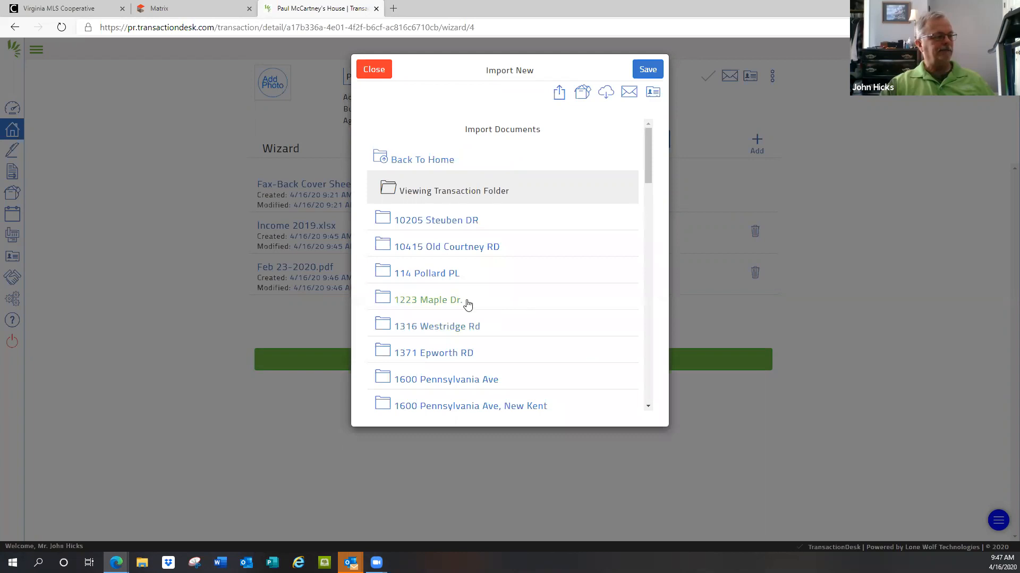
pyautogui.click(447, 222)
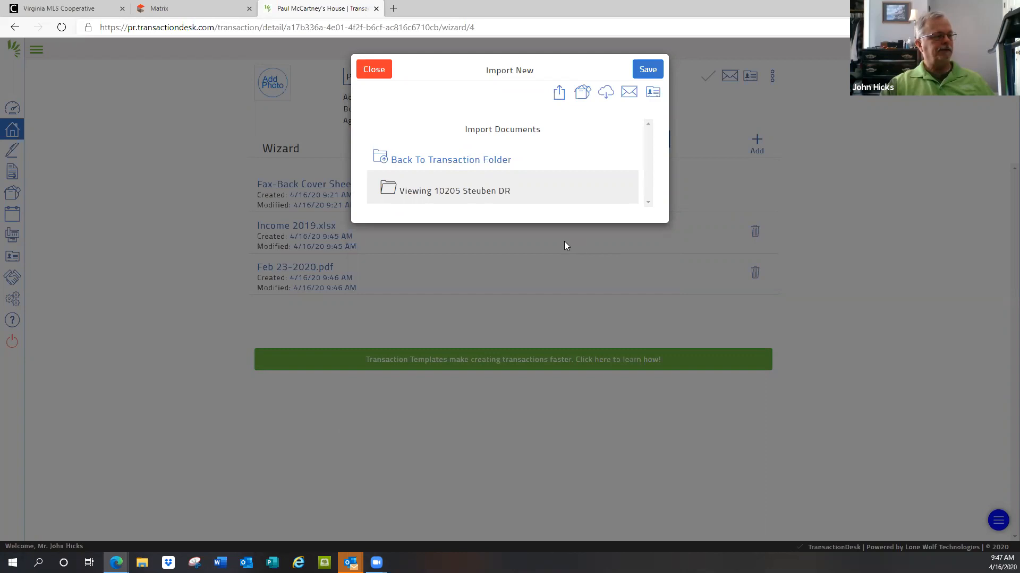
pyautogui.click(434, 162)
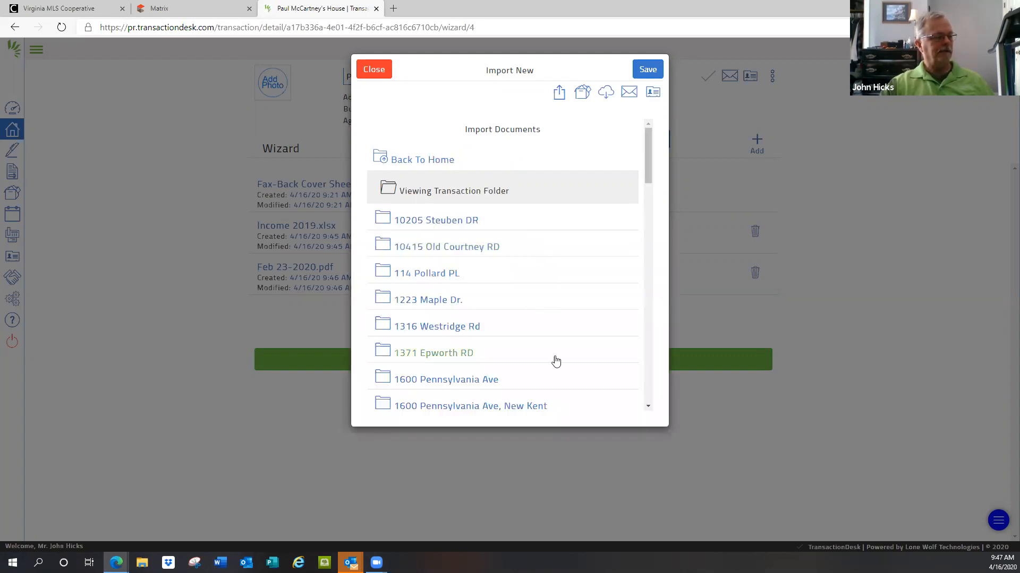
pyautogui.click(445, 378)
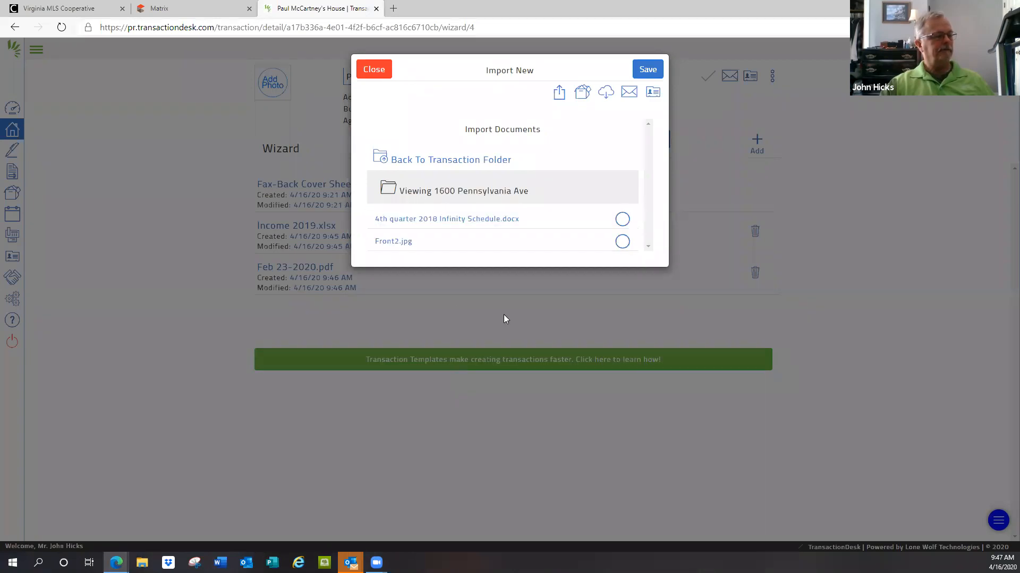
pyautogui.click(390, 243)
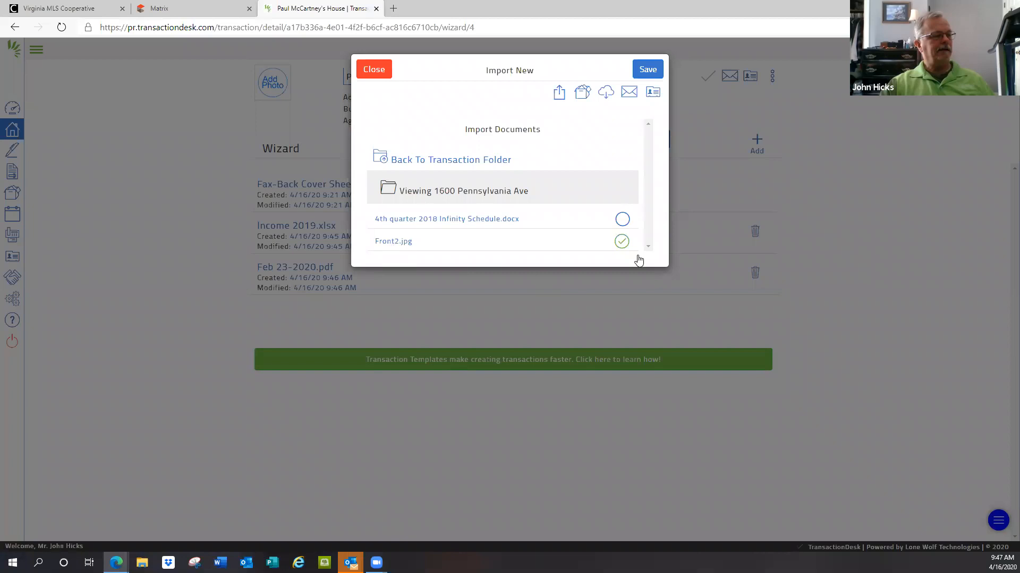
pyautogui.click(647, 71)
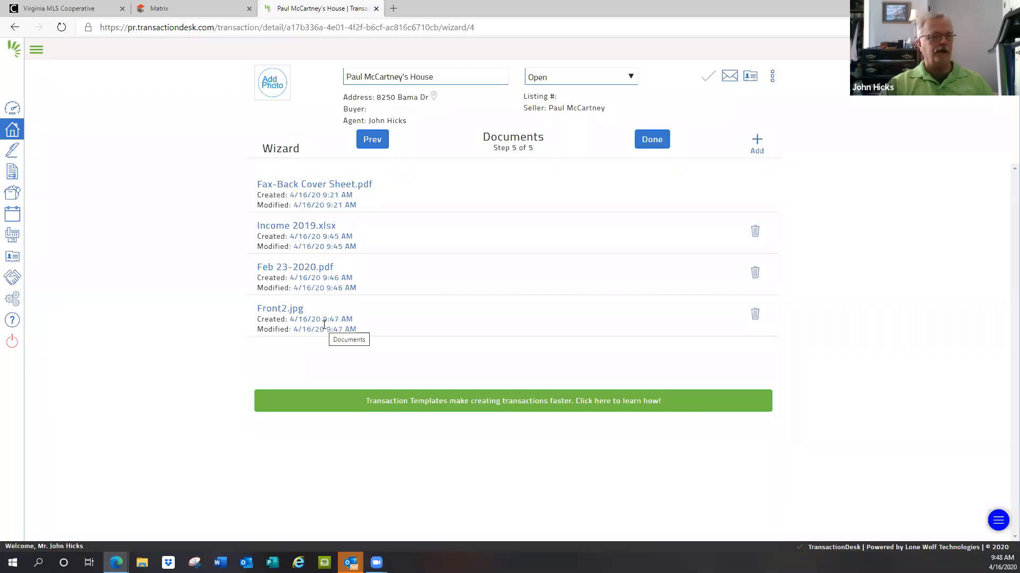
# Step: Review the third-party import sources and the transaction's email upload address, selecting that address, and exit the document import
pyautogui.click(758, 141)
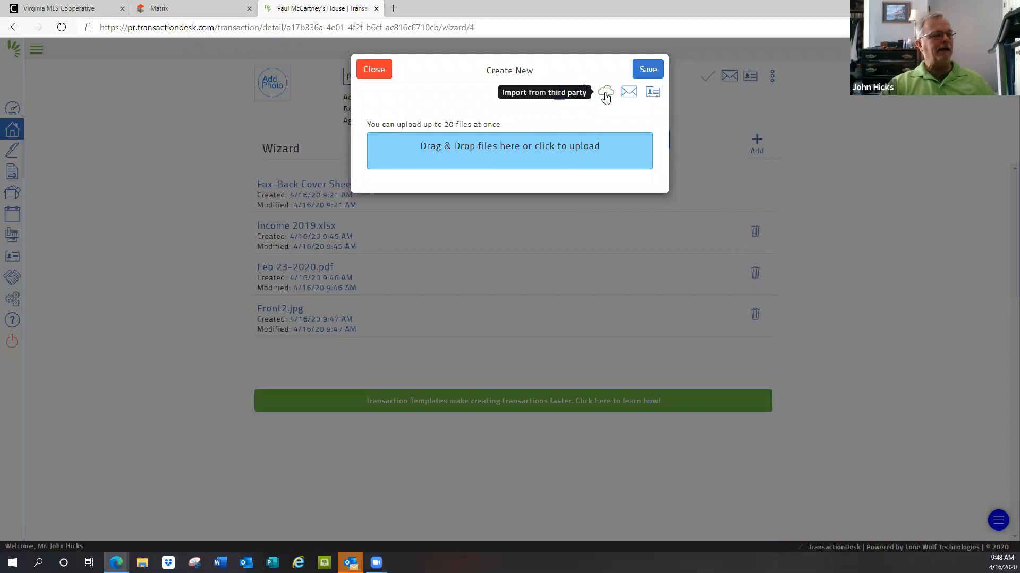
pyautogui.click(606, 97)
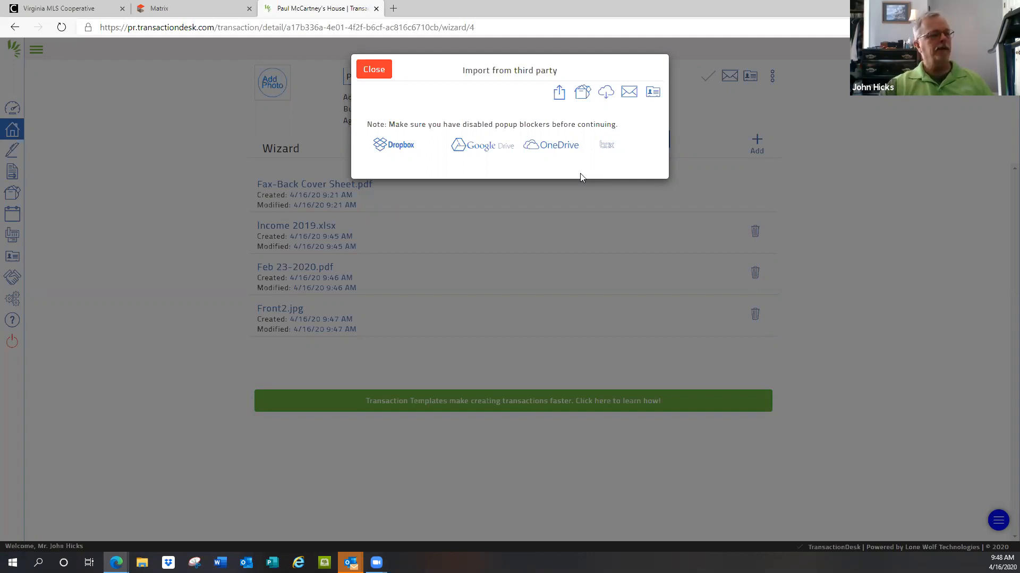
pyautogui.click(629, 92)
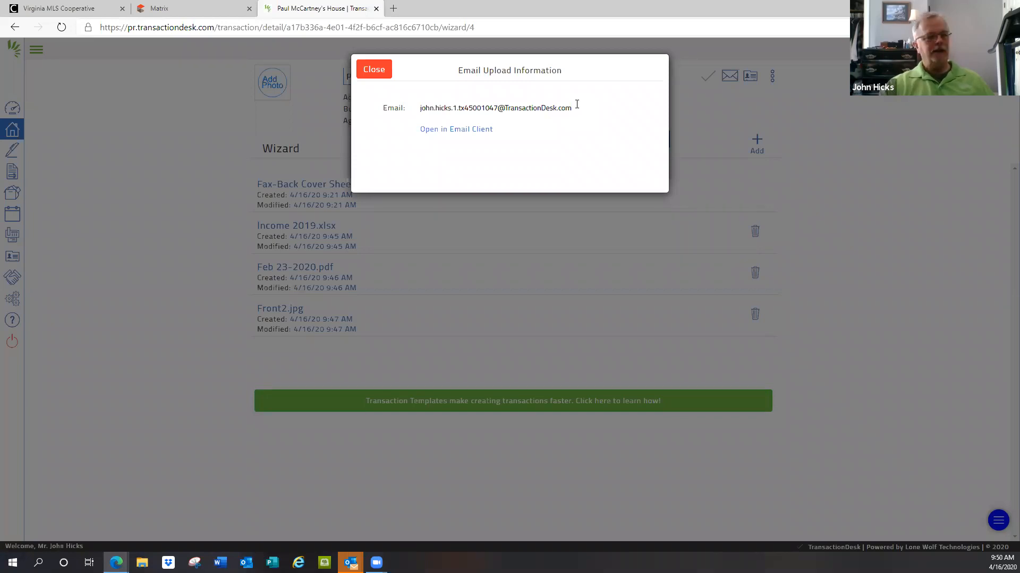
pyautogui.moveTo(572, 108); pyautogui.dragTo(476, 107)
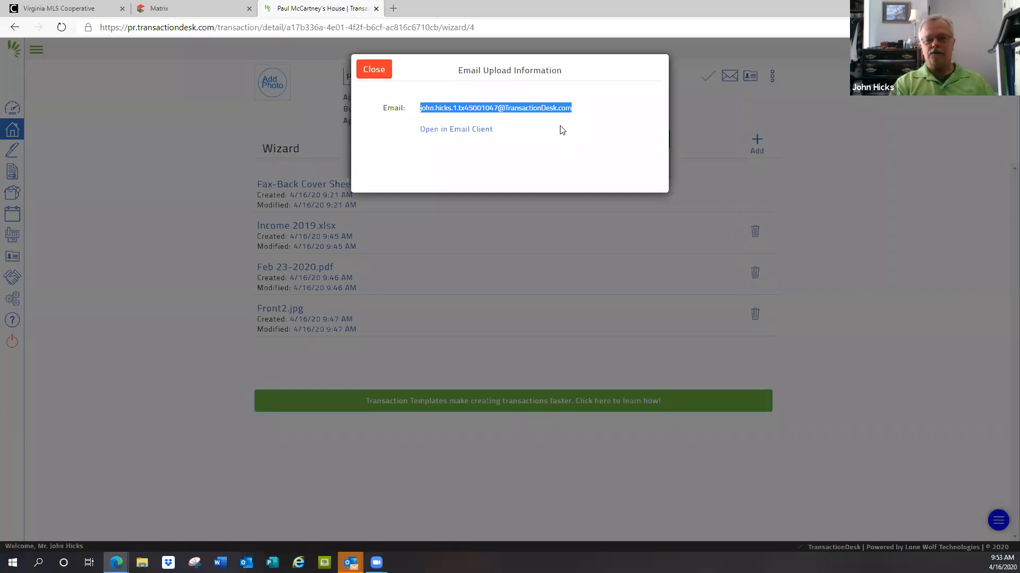
pyautogui.click(377, 72)
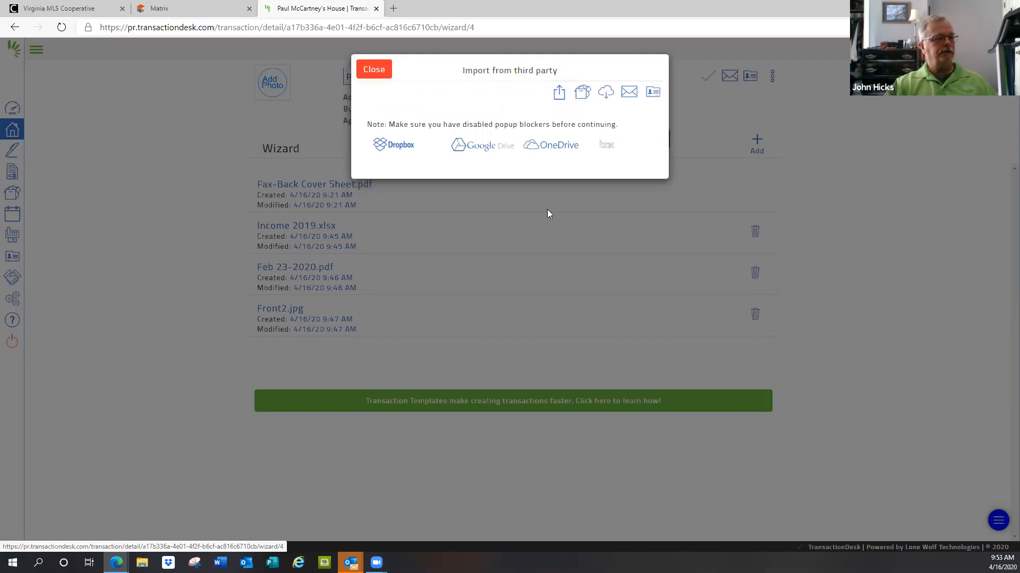
pyautogui.click(374, 72)
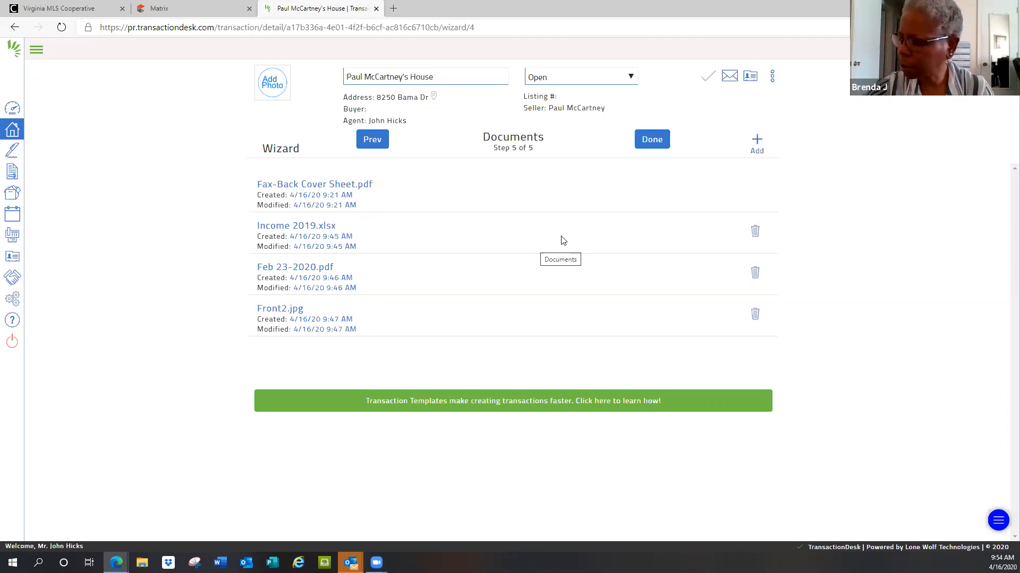
# Step: Finish the transaction wizard, view the transaction's property details and return to the transaction dashboard
pyautogui.click(654, 141)
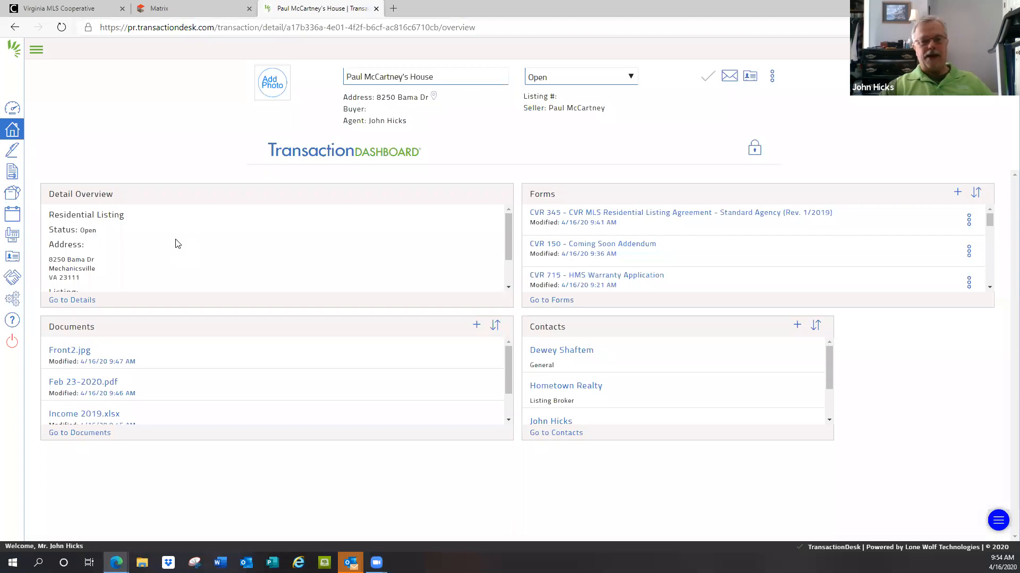
pyautogui.click(78, 306)
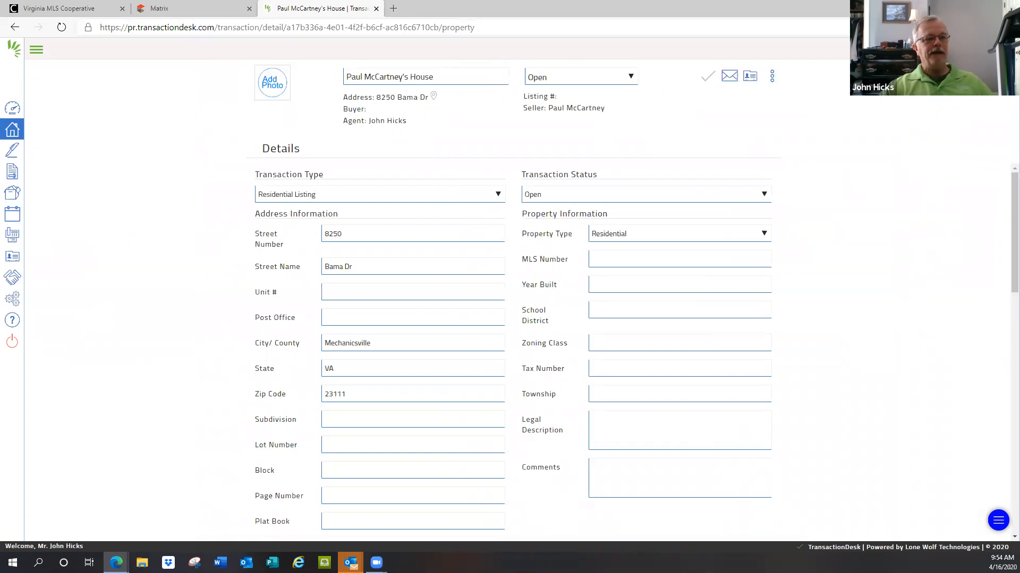
pyautogui.moveTo(982, 106)
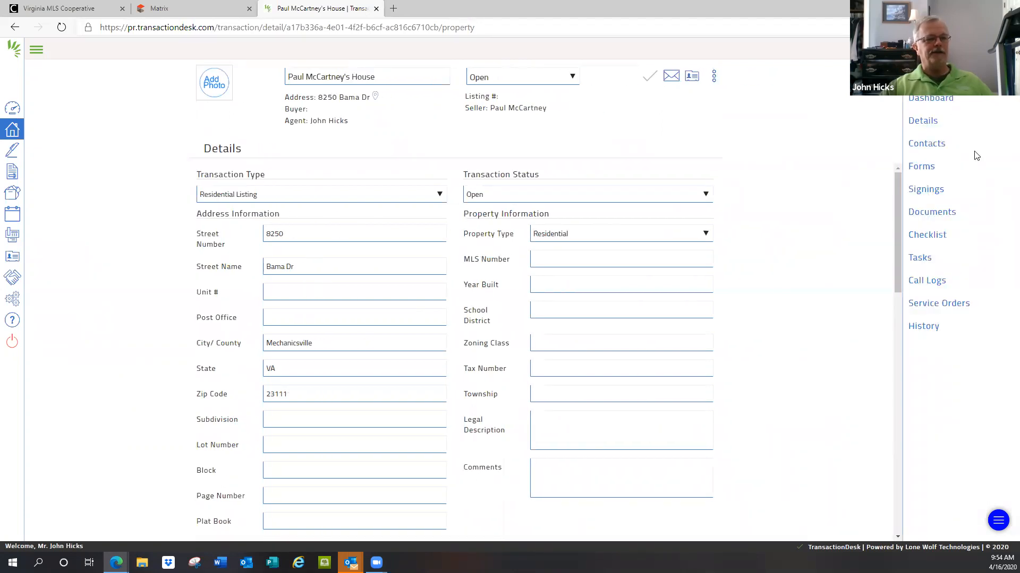
pyautogui.click(929, 101)
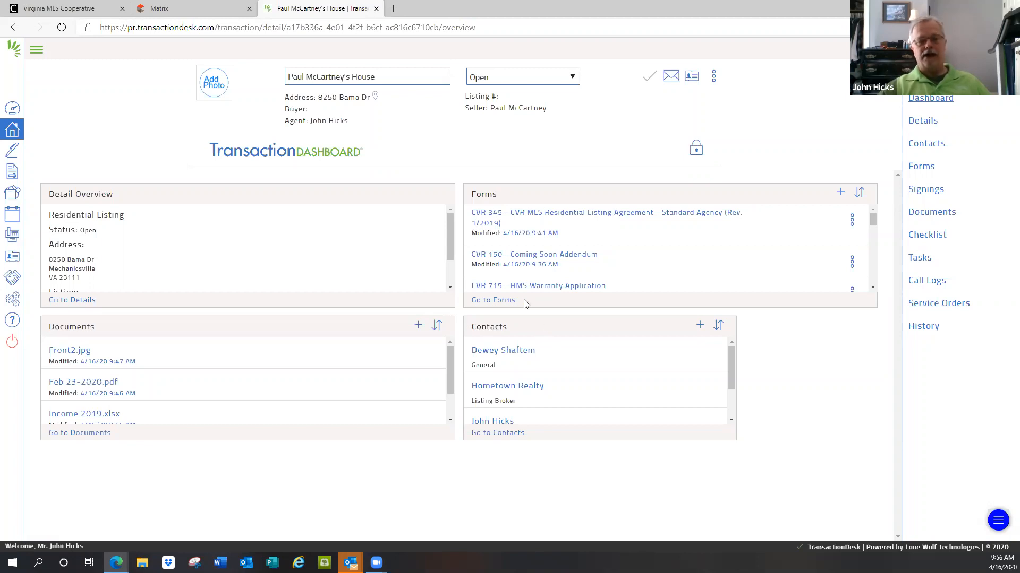
# Step: Go to the Agent Dashboard and reopen the newly created listing transaction from its Transactions list
pyautogui.click(36, 49)
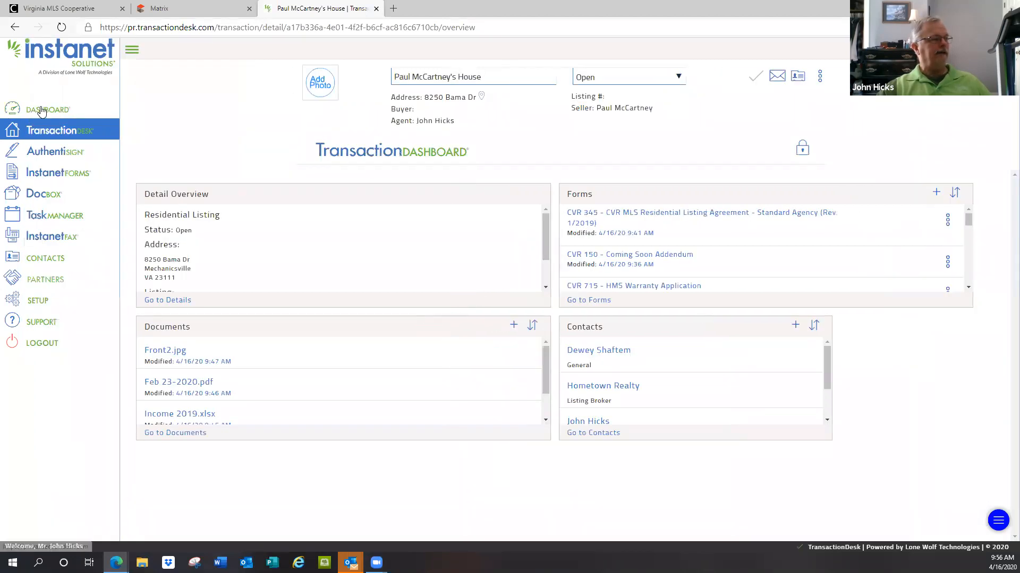
pyautogui.click(42, 110)
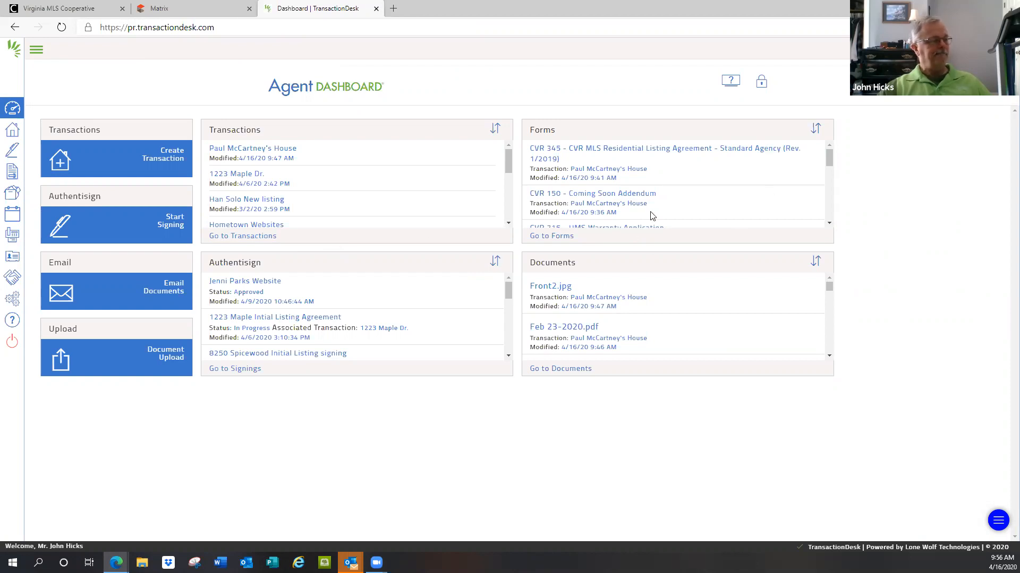
pyautogui.click(235, 151)
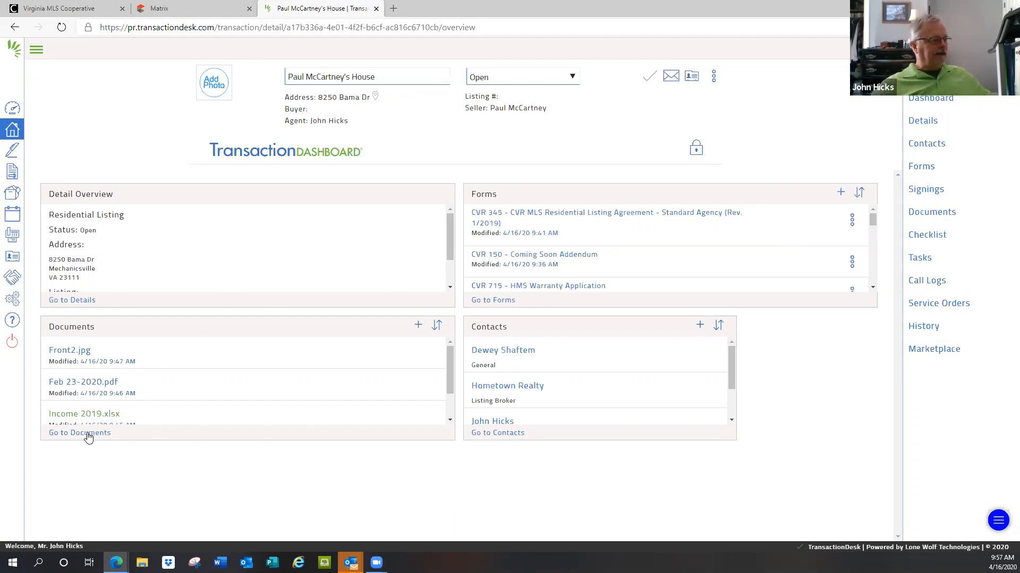
# Step: Open the transaction's Documents page and bring up the choices for adding documents or folders
pyautogui.click(937, 213)
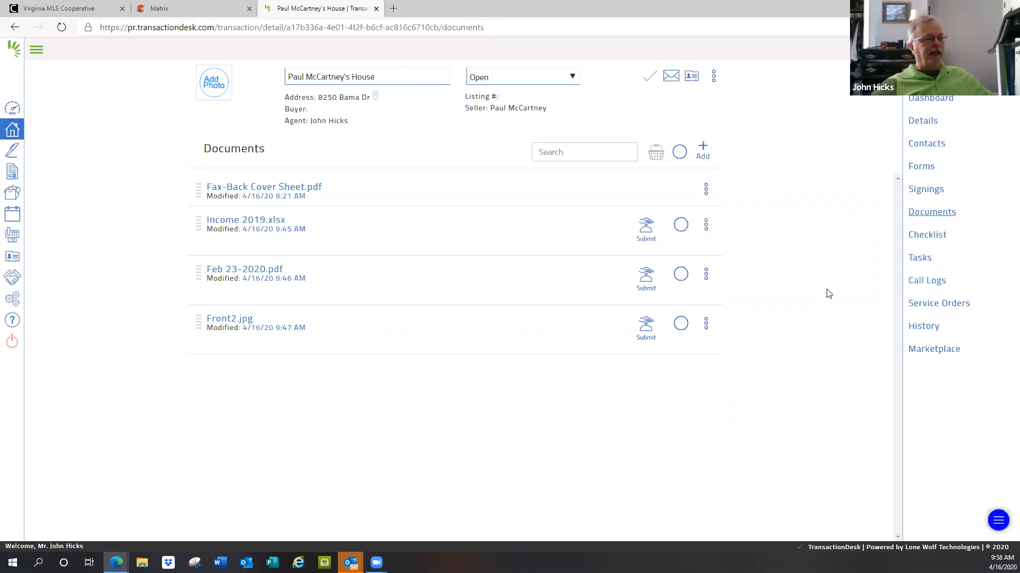
pyautogui.click(705, 150)
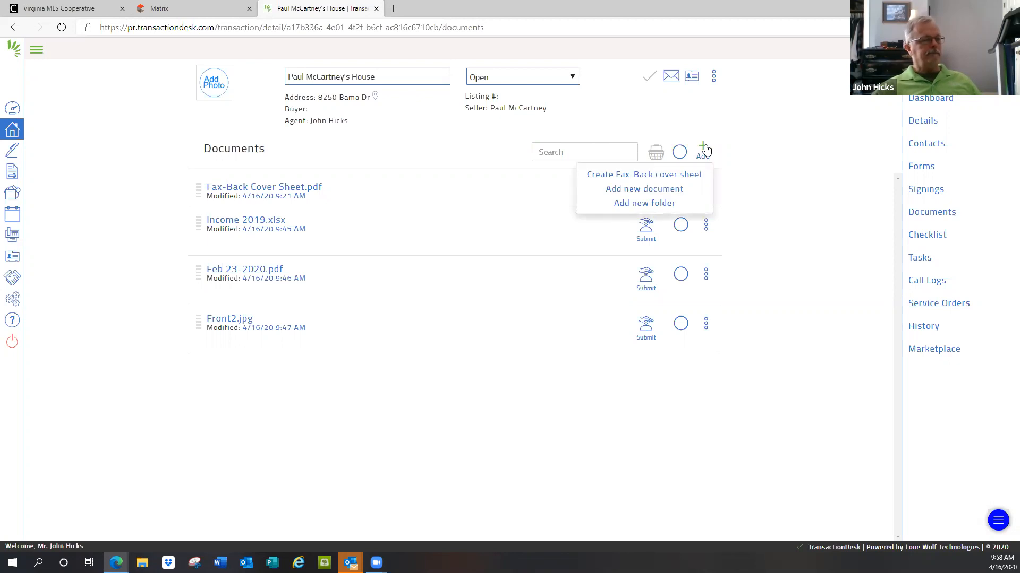